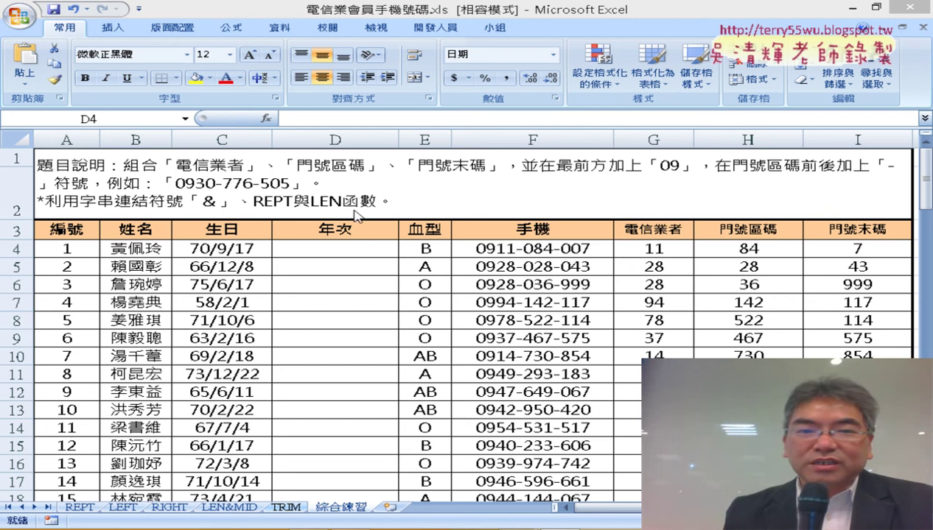
# Step: Select the 年次 column D, then cell D4, then the first birthday in C4
pyautogui.click(334, 135)
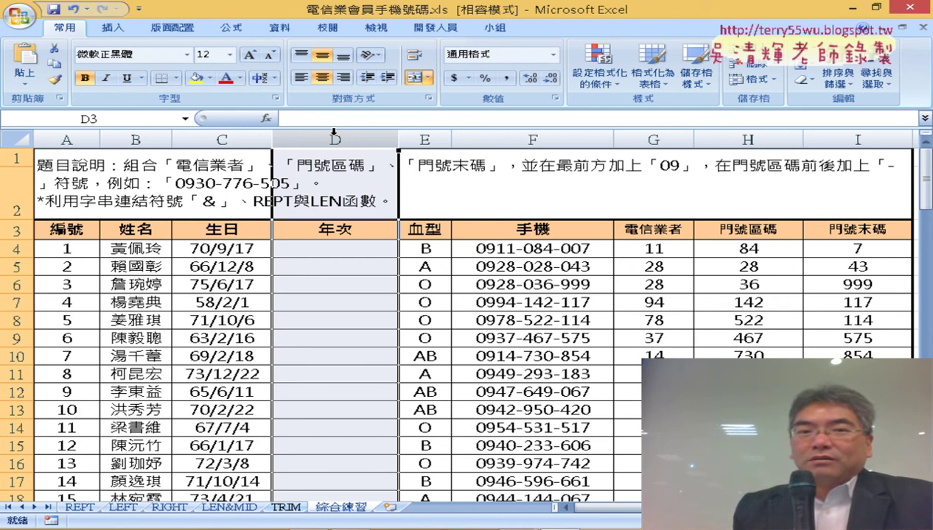
pyautogui.click(320, 250)
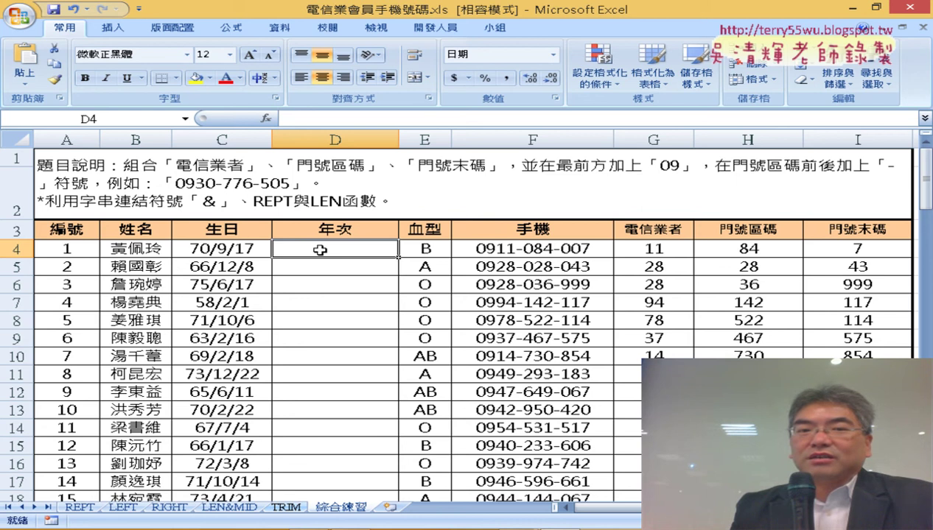
pyautogui.click(228, 249)
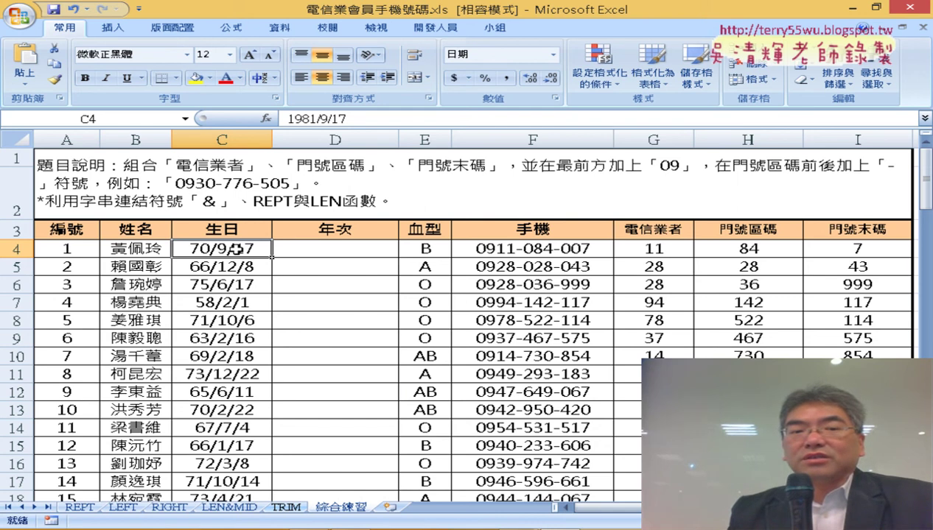
# Step: Try Accounting format on C4 via Format Cells, then undo it
pyautogui.rightClick(237, 249)
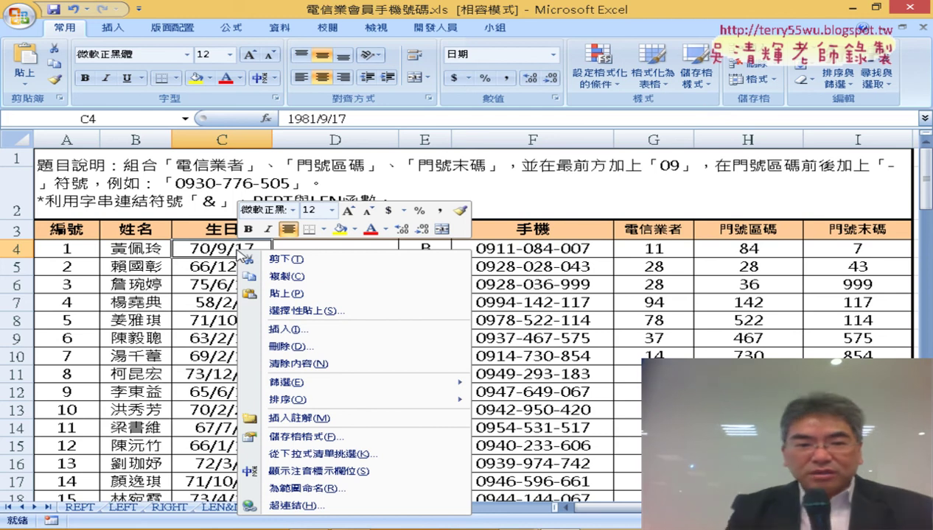
pyautogui.moveTo(317, 383)
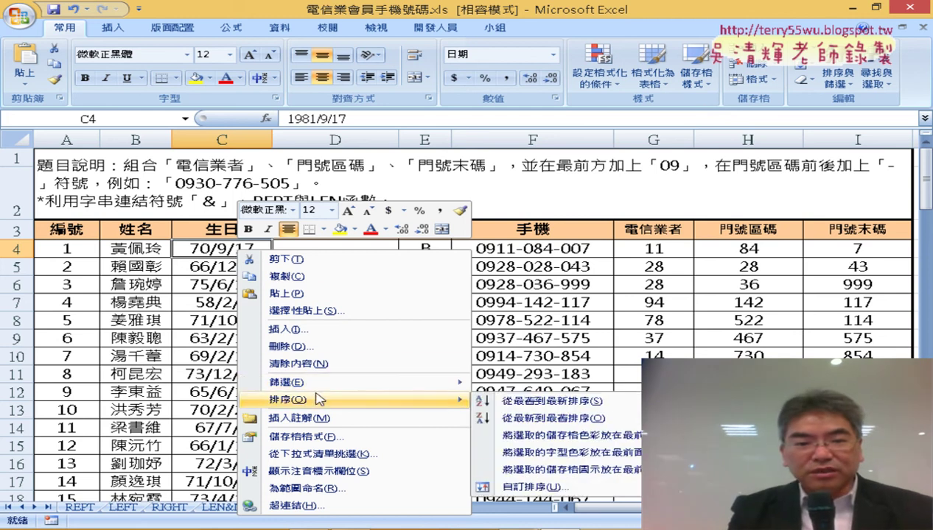
pyautogui.click(305, 438)
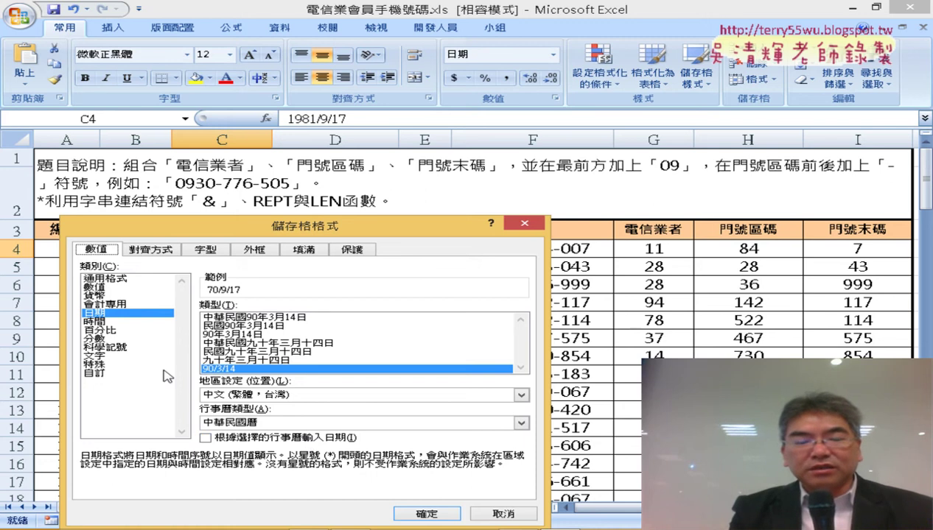
pyautogui.click(109, 374)
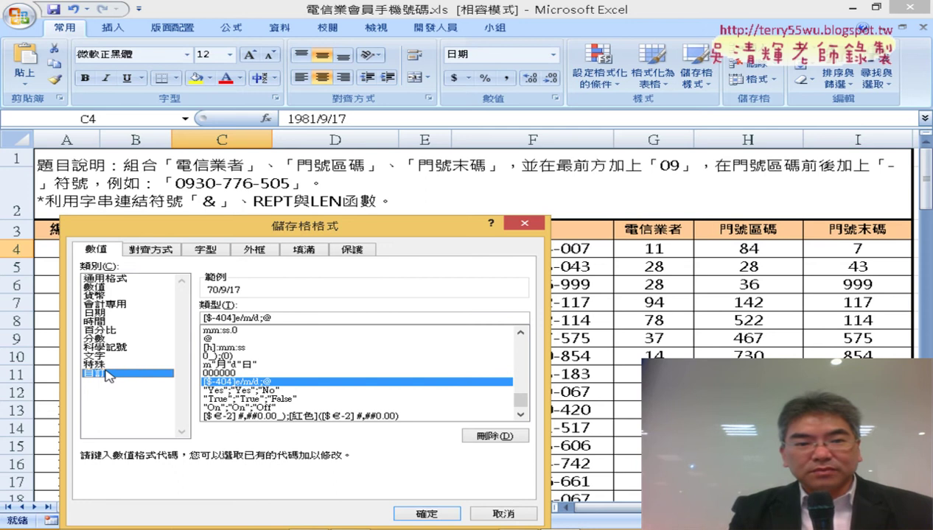
pyautogui.click(112, 303)
pyautogui.press('Return')
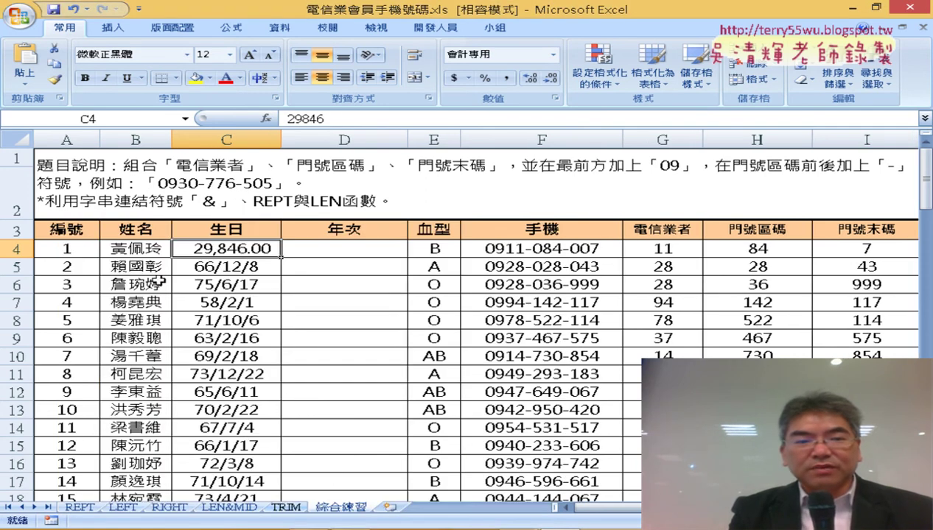
pyautogui.hotkey('ctrl', 'z')
# Step: Give C4 the General format so its birthday shows as 29846
pyautogui.rightClick(249, 255)
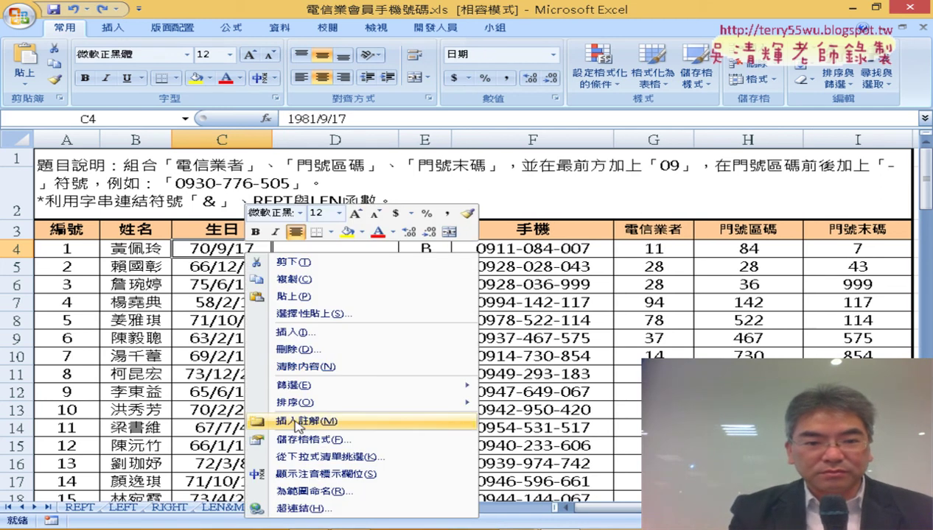
pyautogui.press('Escape')
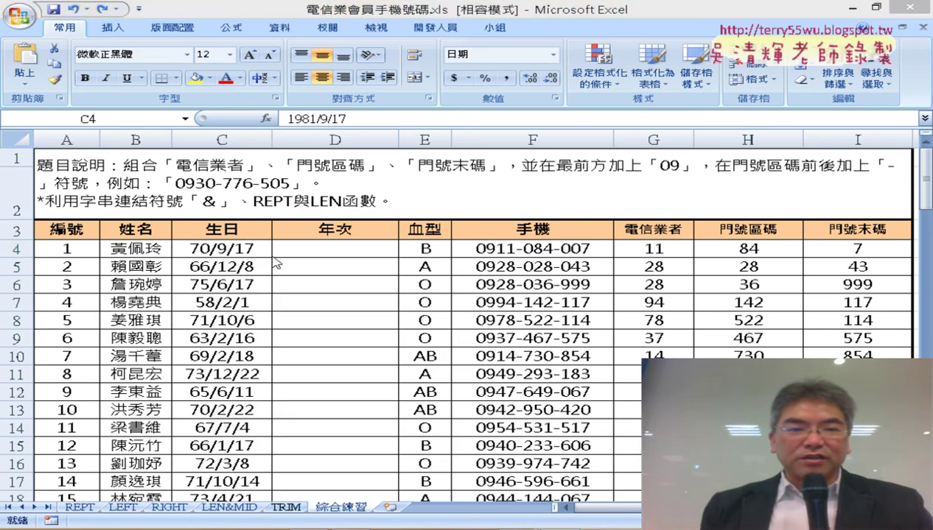
pyautogui.rightClick(224, 249)
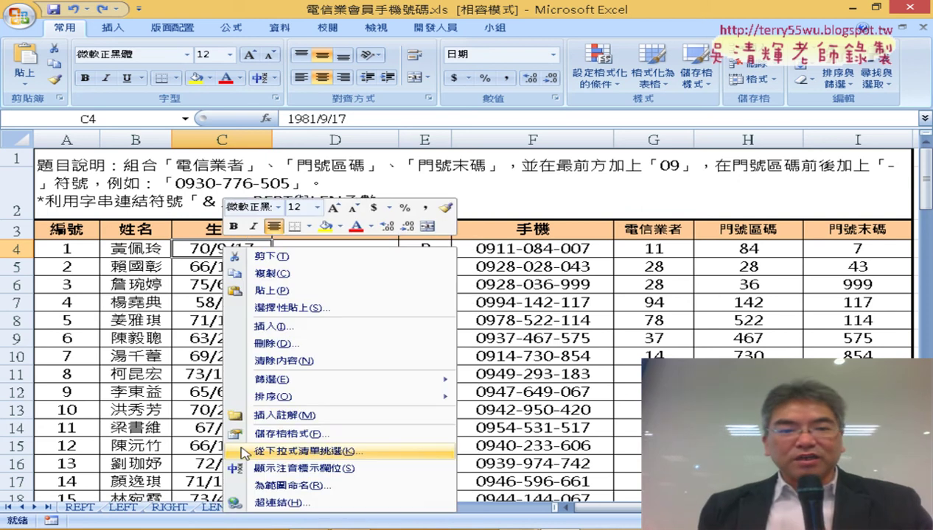
pyautogui.click(254, 434)
pyautogui.click(126, 280)
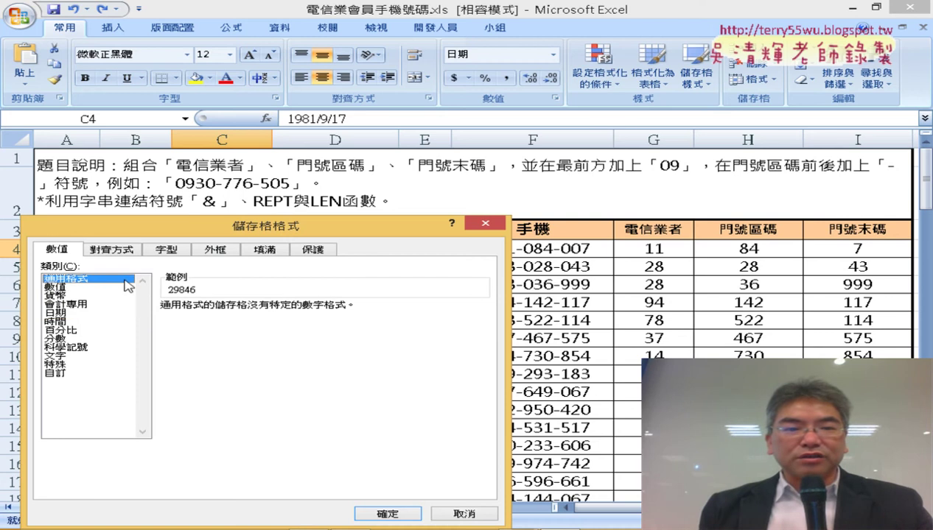
pyautogui.moveTo(247, 226); pyautogui.dragTo(495, 112)
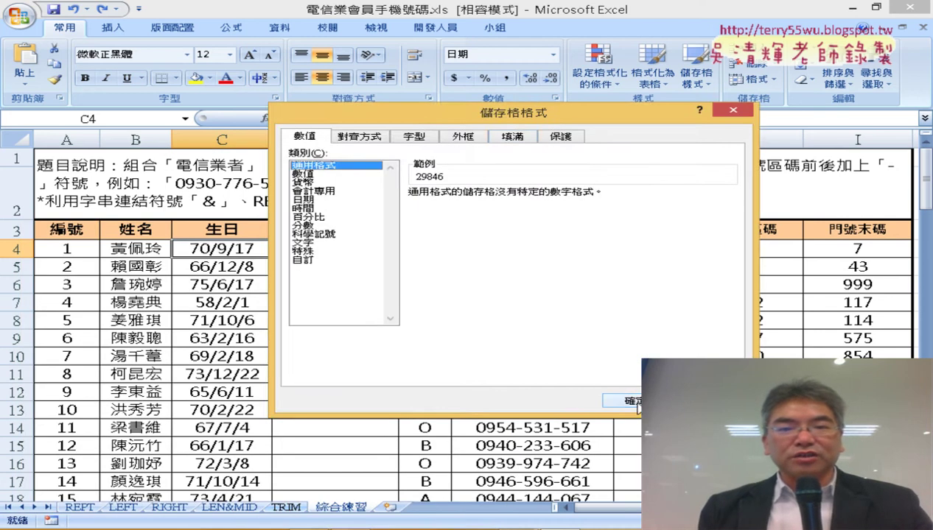
pyautogui.click(634, 402)
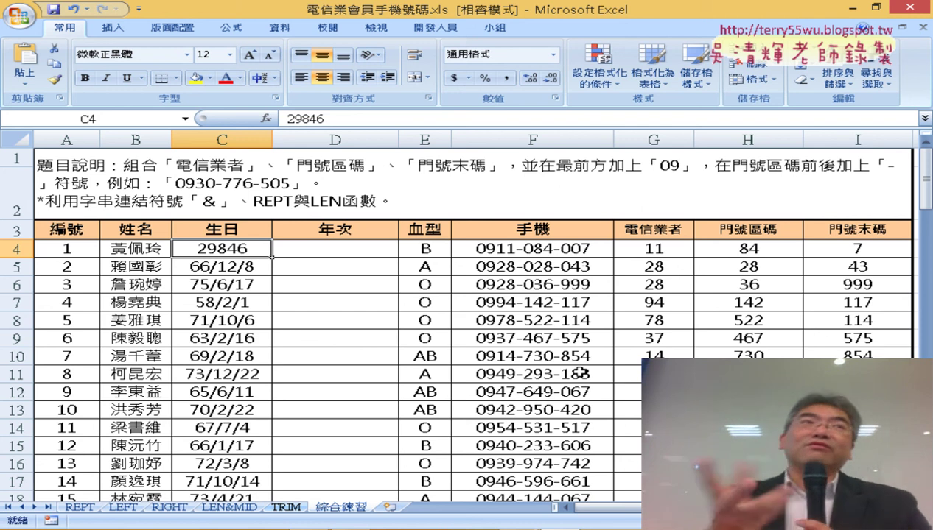
# Step: Undo the General format so C4 reads 70/9/17 again
pyautogui.hotkey('ctrl', 'z')
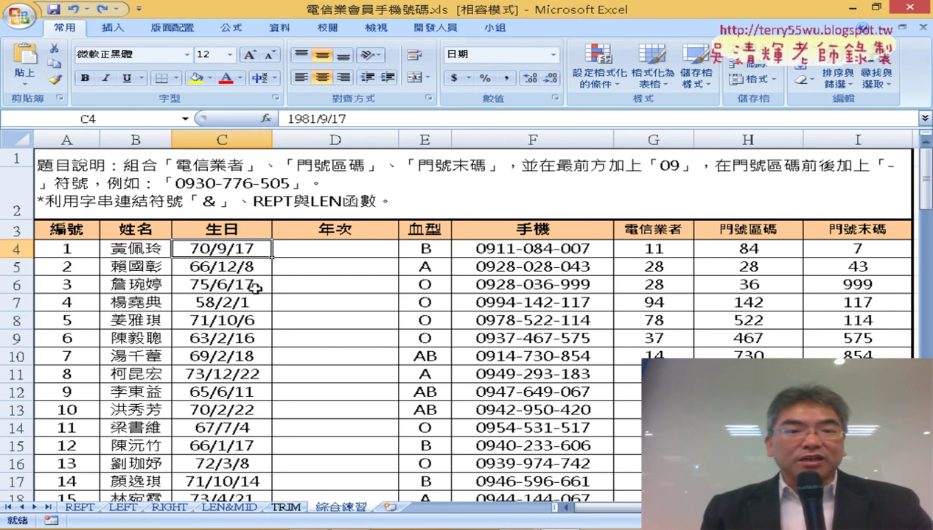
# Step: Open Format Cells for C4 and inspect its Custom code [$-404]e/m/d;@
pyautogui.rightClick(246, 246)
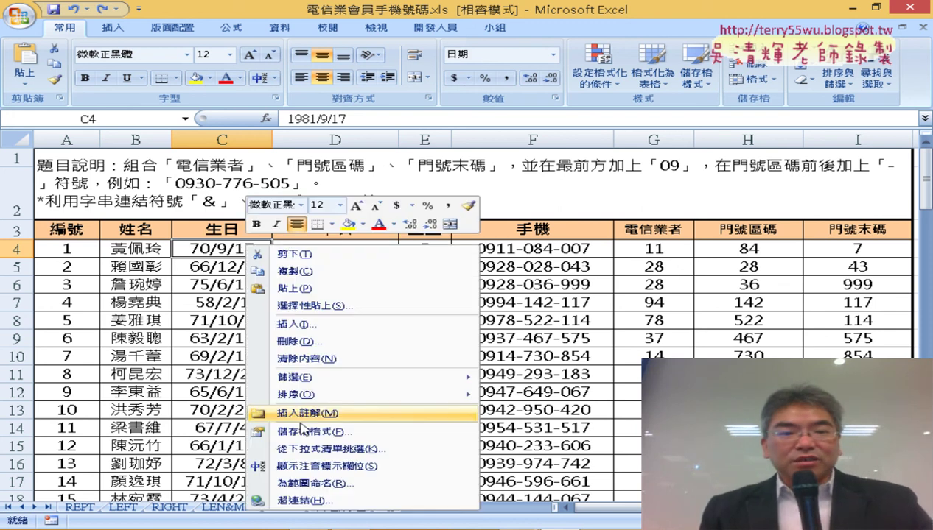
pyautogui.click(302, 428)
pyautogui.click(130, 374)
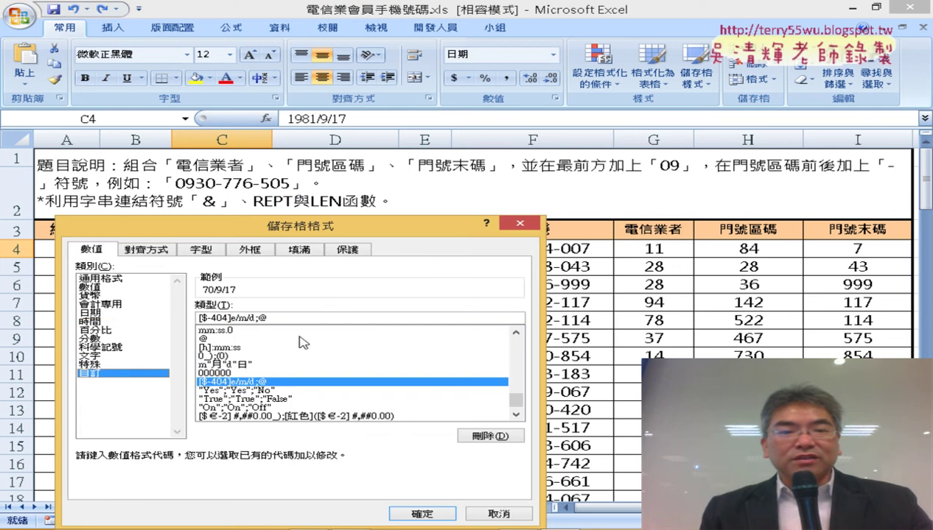
pyautogui.moveTo(299, 317); pyautogui.dragTo(193, 318)
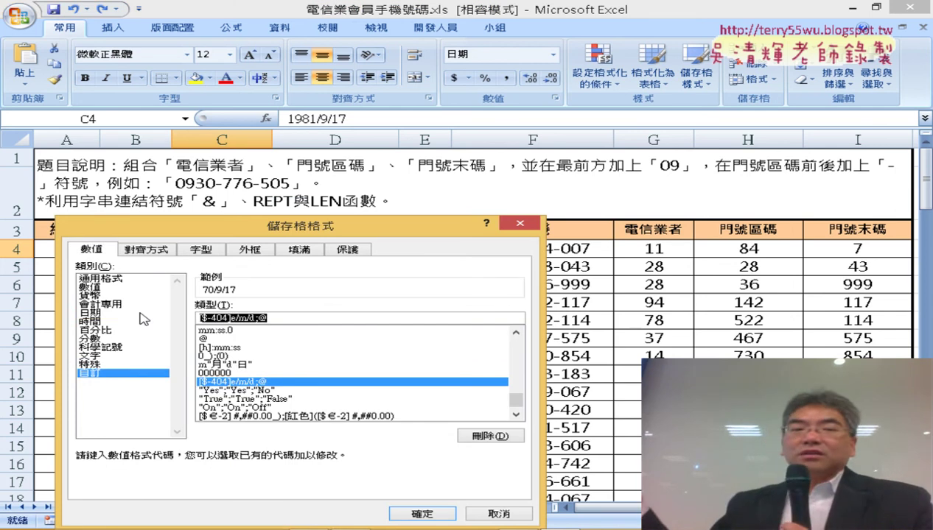
pyautogui.moveTo(252, 227); pyautogui.dragTo(433, 82)
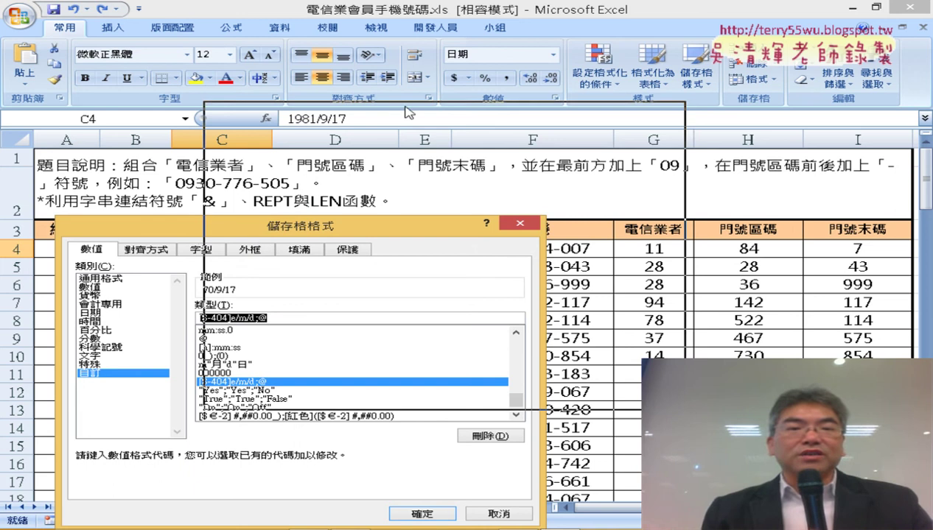
pyautogui.click(465, 172)
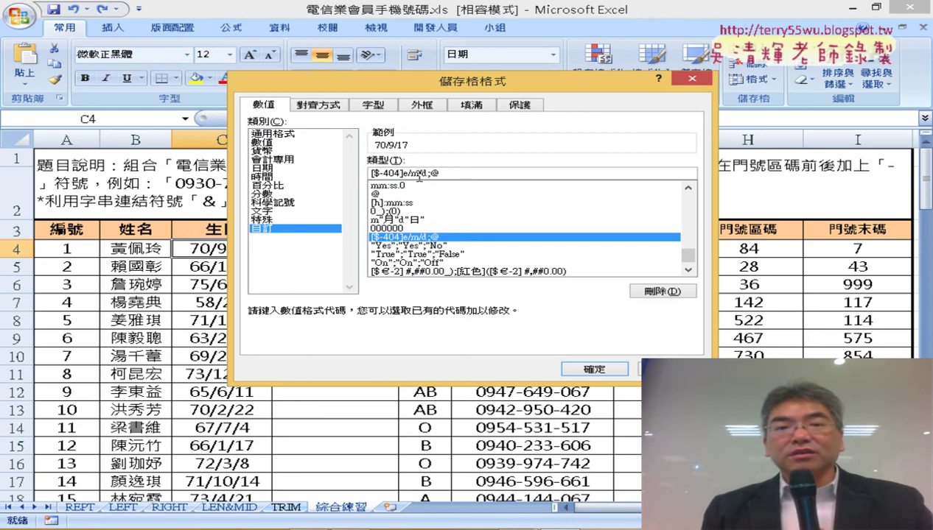
# Step: Copy the Type code [$-404]e/m/d;@ and close Format Cells without changes
pyautogui.moveTo(447, 172); pyautogui.dragTo(307, 160)
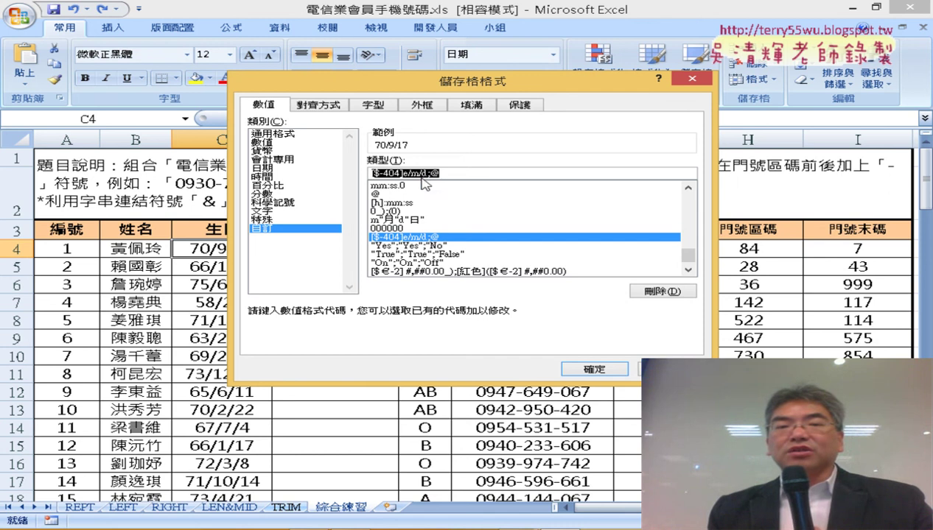
pyautogui.rightClick(423, 178)
pyautogui.click(438, 204)
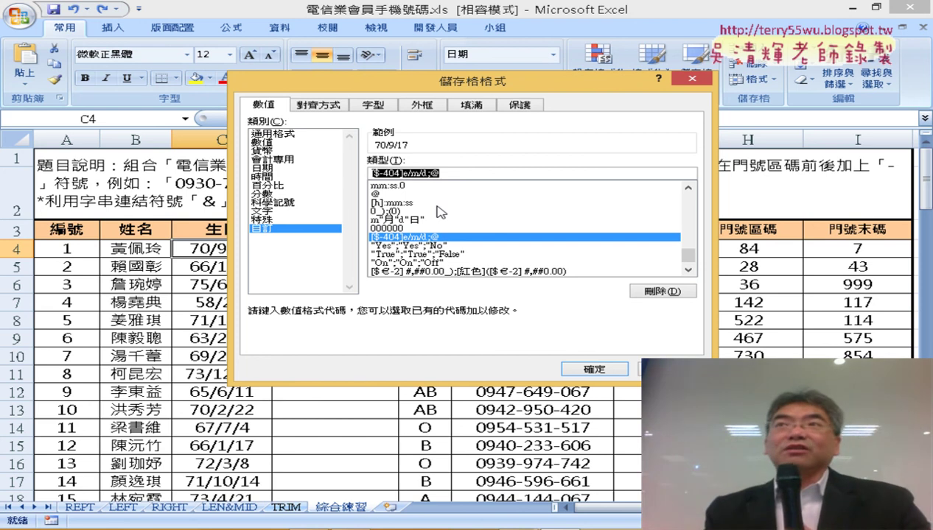
pyautogui.rightClick(404, 173)
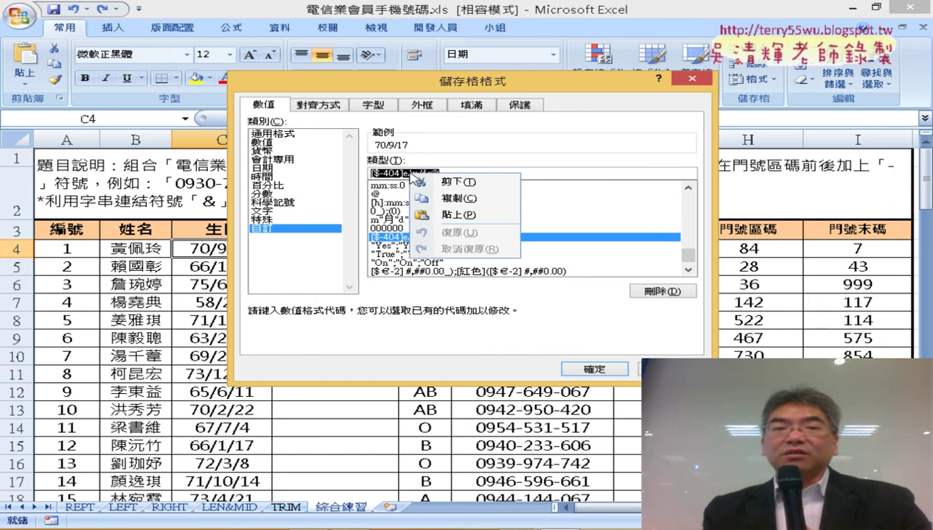
pyautogui.click(424, 198)
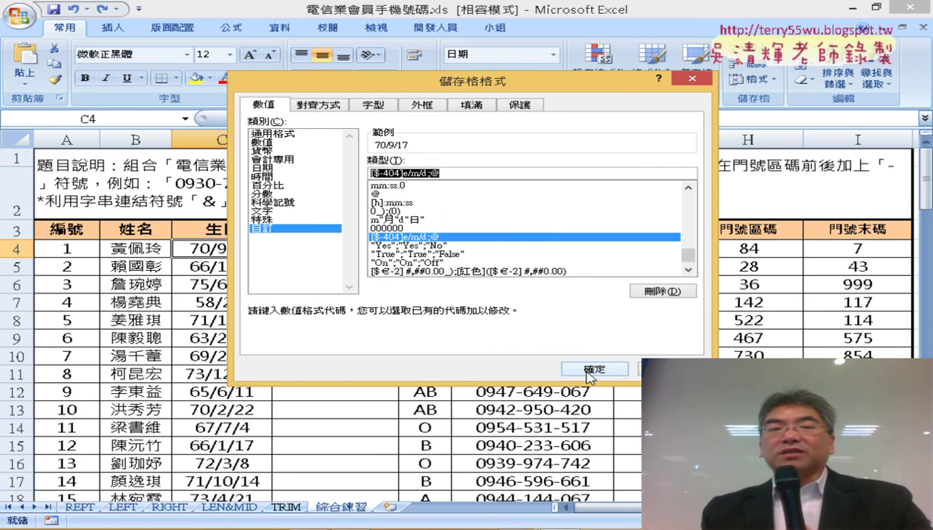
pyautogui.click(588, 372)
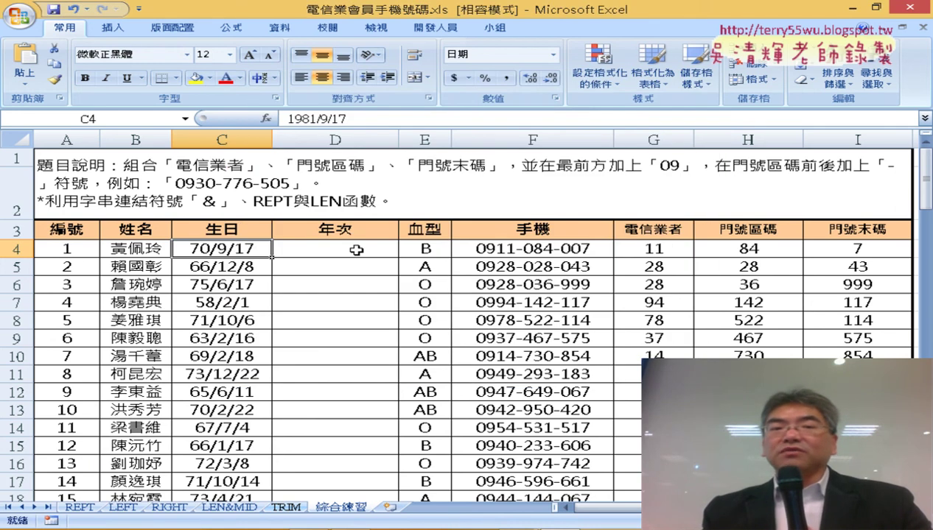
# Step: Insert an empty TEXT function into D4 from Insert Function's Text category
pyautogui.click(356, 250)
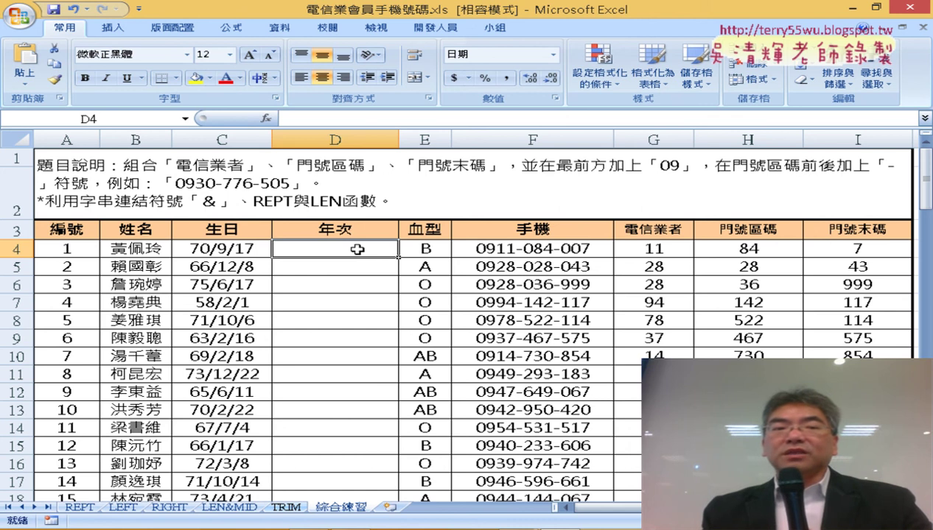
pyautogui.click(267, 119)
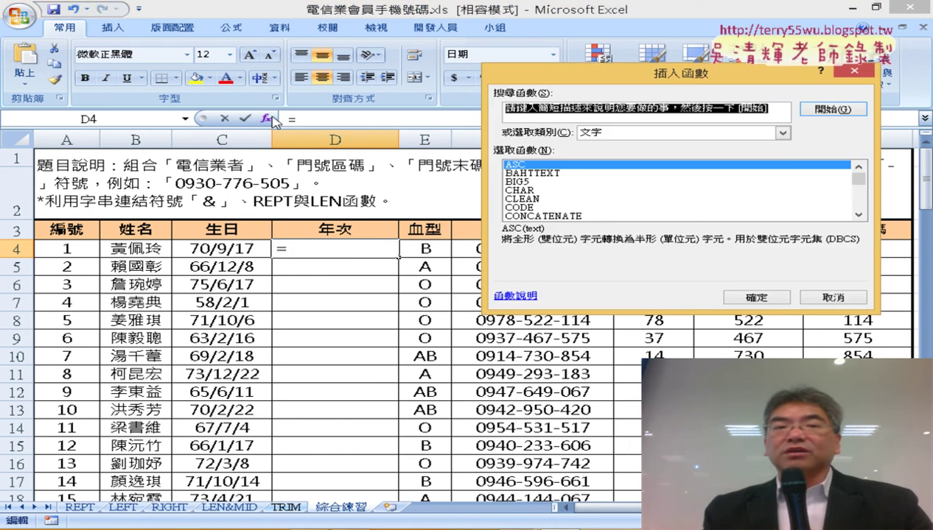
pyautogui.click(858, 214)
pyautogui.click(858, 214)
pyautogui.doubleClick(859, 214)
pyautogui.doubleClick(859, 215)
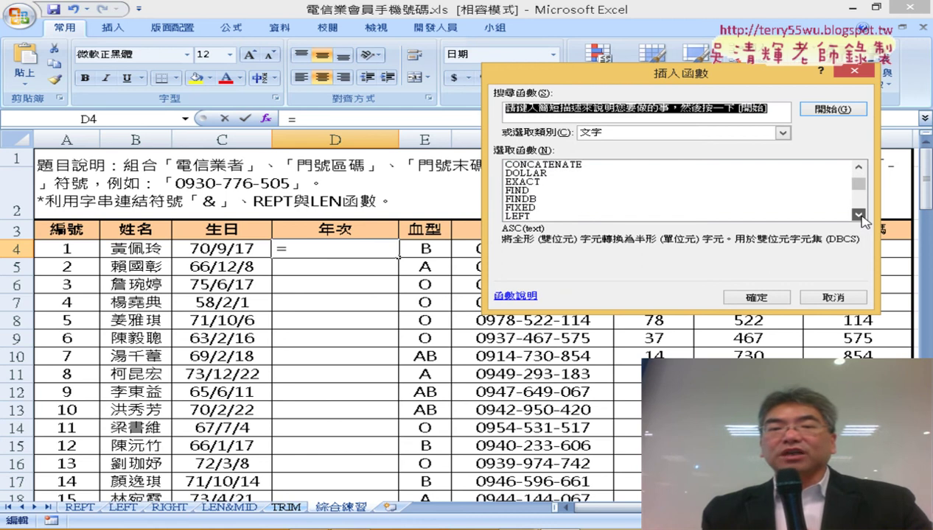
pyautogui.doubleClick(859, 215)
pyautogui.doubleClick(859, 214)
pyautogui.doubleClick(859, 215)
pyautogui.doubleClick(859, 214)
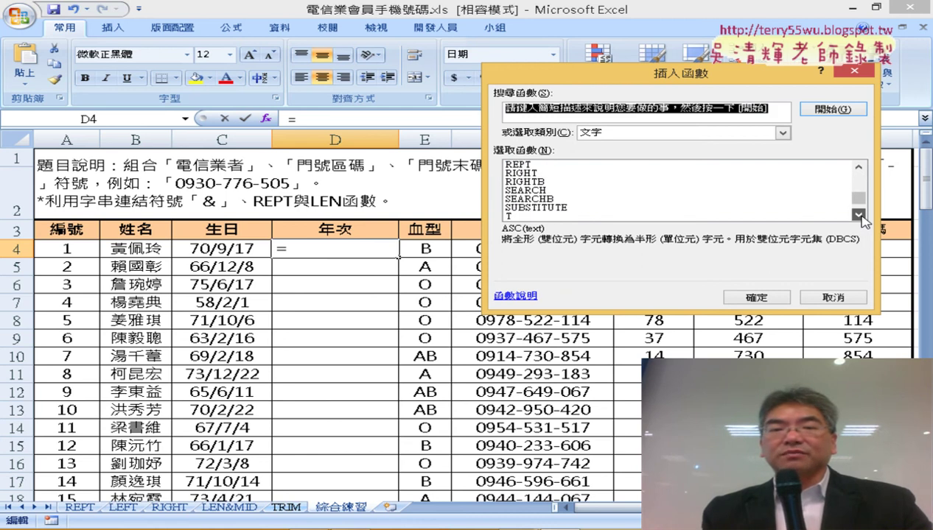
pyautogui.doubleClick(859, 214)
pyautogui.doubleClick(514, 198)
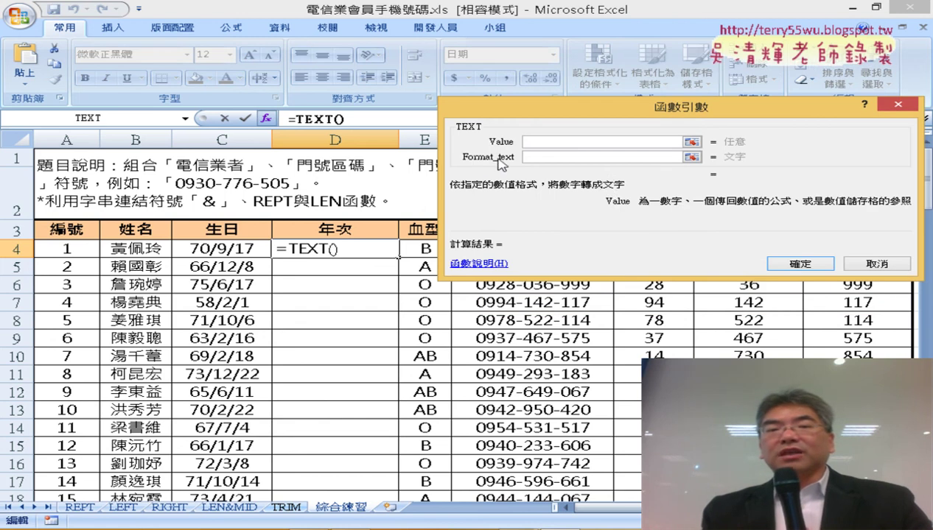
# Step: Fill TEXT's arguments with value C4 and the pasted format "[$-404]e/m/d;@"
pyautogui.click(548, 157)
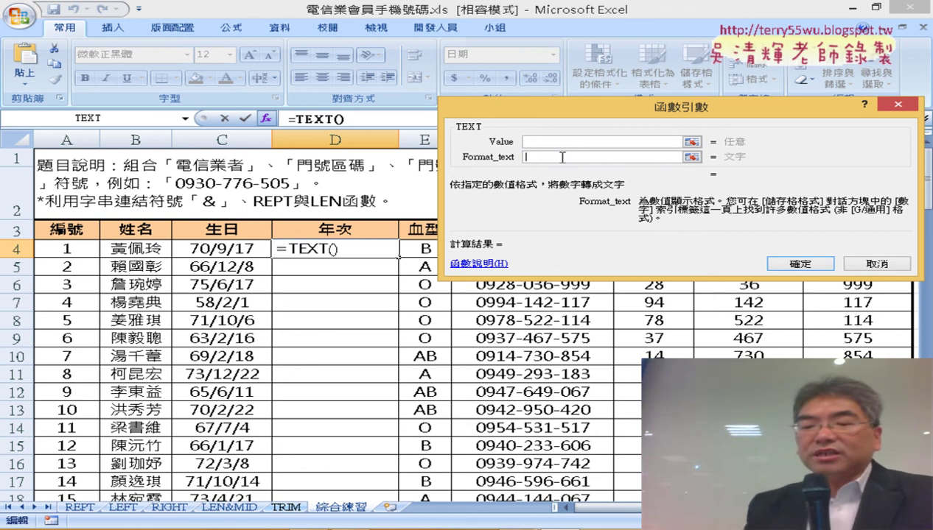
pyautogui.write('"')
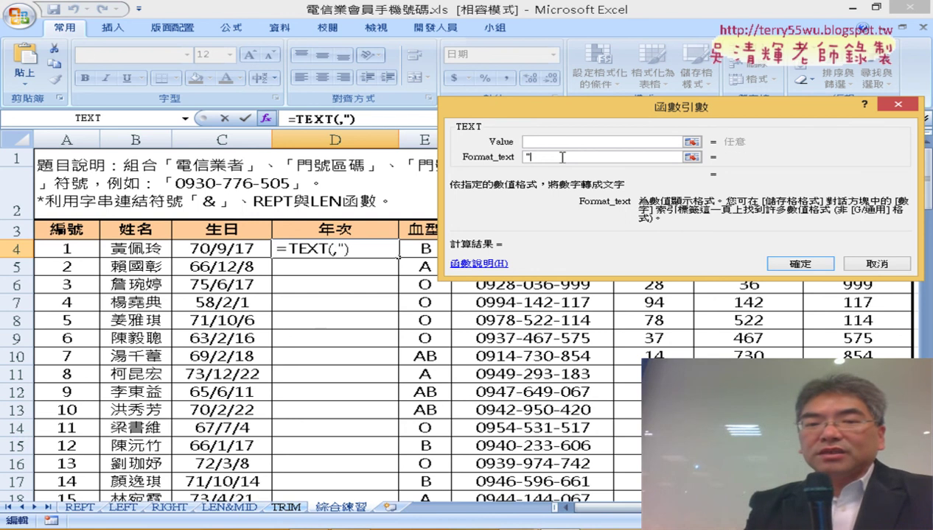
pyautogui.write('"')
pyautogui.press('Left')
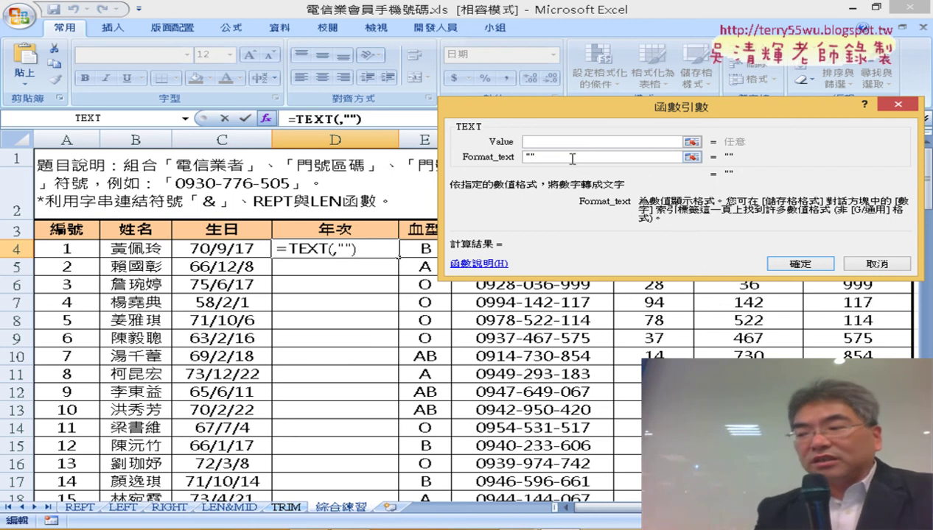
pyautogui.moveTo(932, 2)
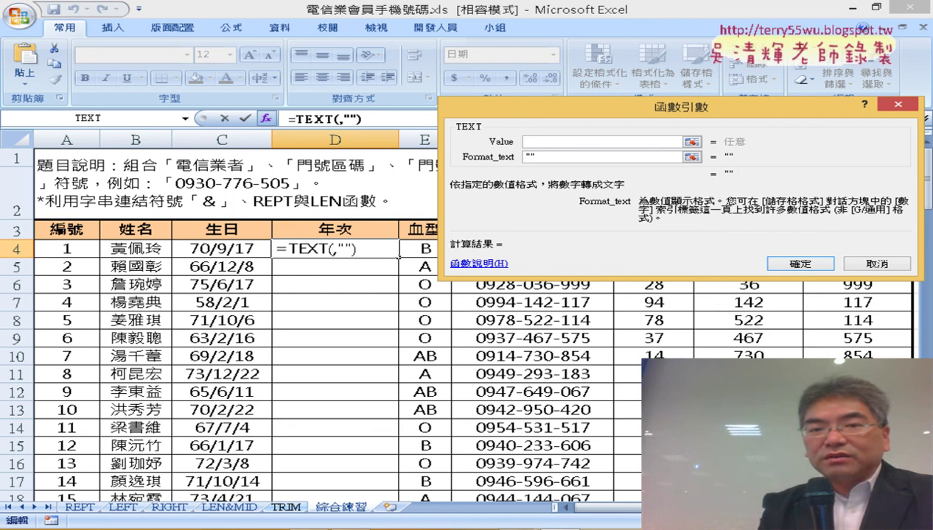
pyautogui.hotkey('ctrl', 'v')
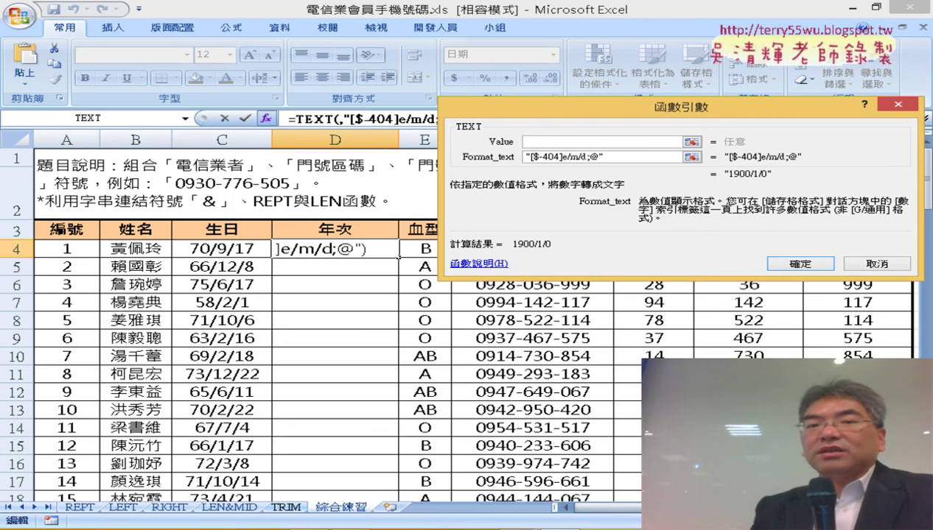
pyautogui.click(599, 142)
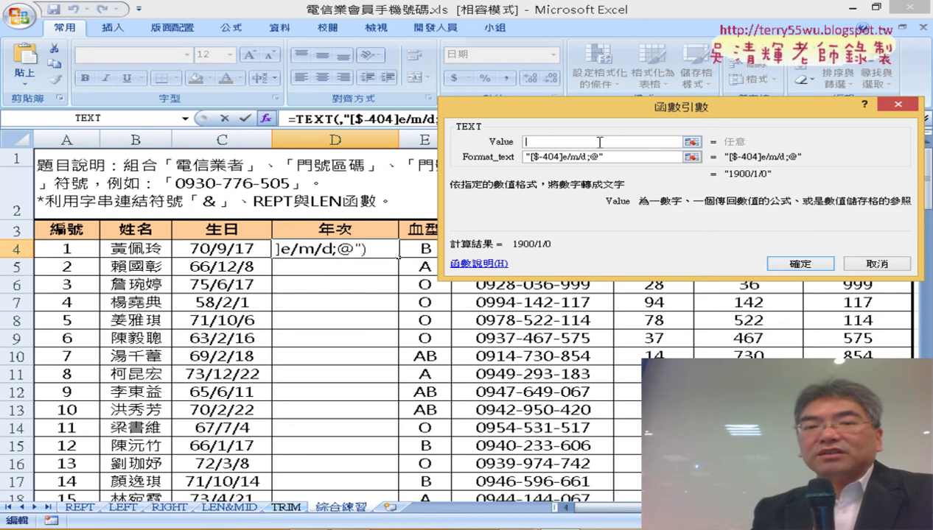
pyautogui.click(229, 251)
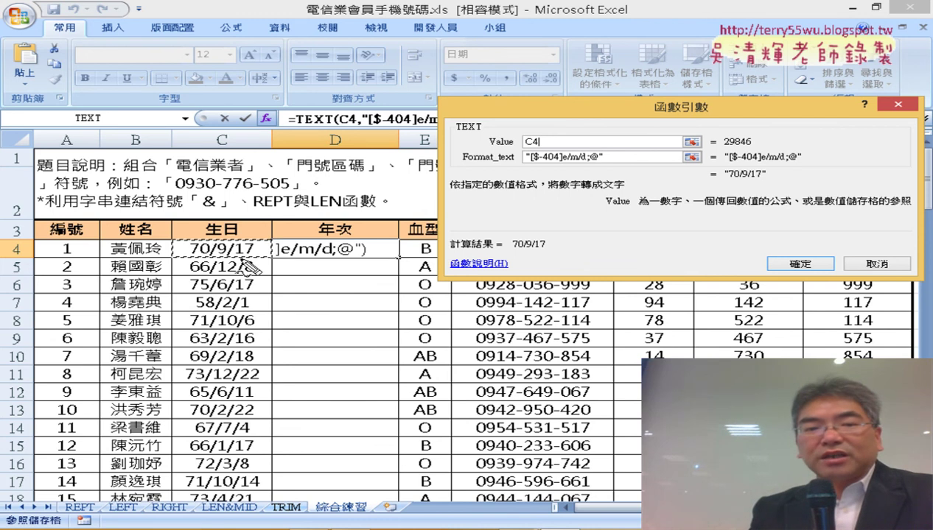
pyautogui.moveTo(244, 259)
pyautogui.mouseDown()
pyautogui.moveTo(186, 253)
pyautogui.moveTo(720, 94)
pyautogui.moveTo(735, 131)
pyautogui.moveTo(745, 119)
pyautogui.mouseUp()
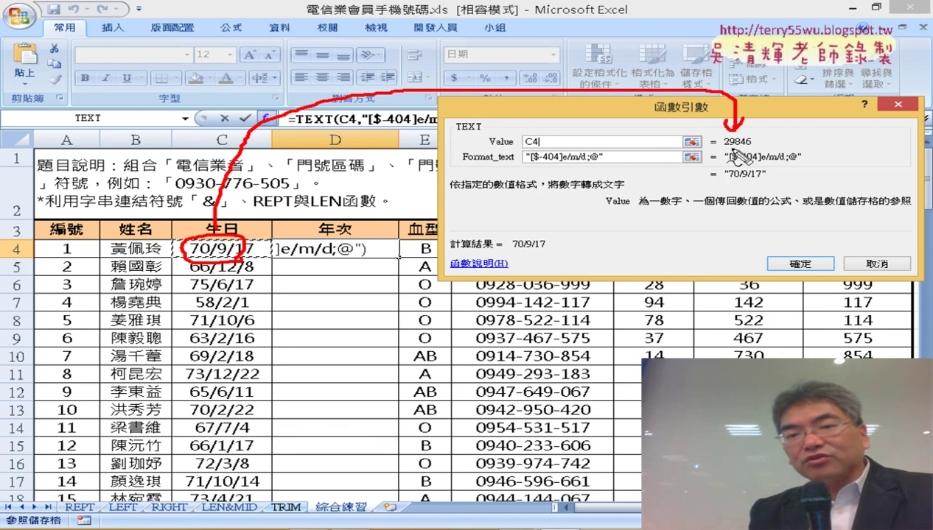
pyautogui.moveTo(725, 147); pyautogui.dragTo(752, 144)
pyautogui.moveTo(528, 167); pyautogui.dragTo(562, 168)
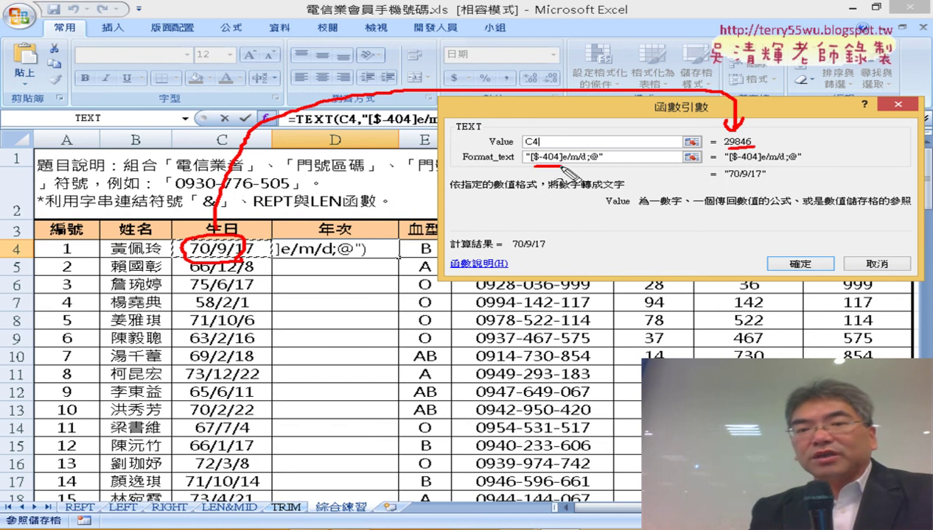
pyautogui.moveTo(722, 164); pyautogui.dragTo(784, 161)
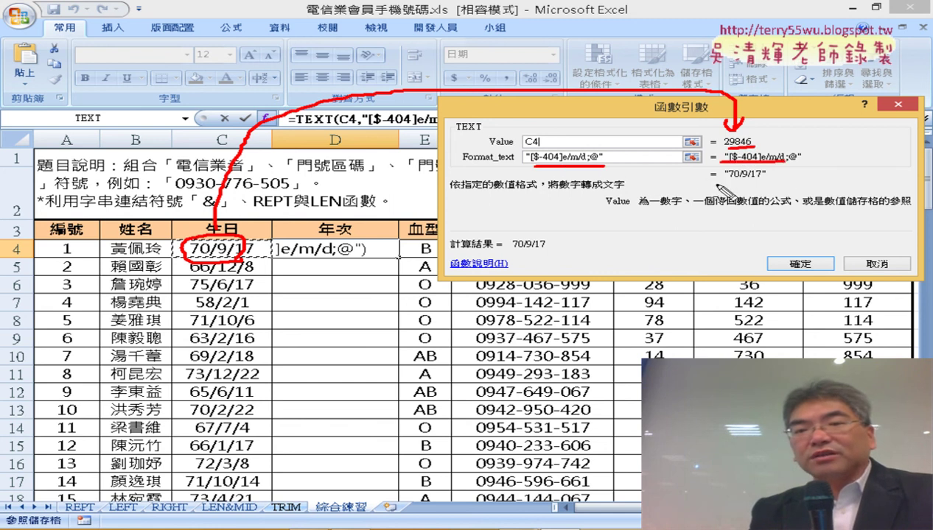
pyautogui.moveTo(711, 178); pyautogui.dragTo(768, 179)
pyautogui.moveTo(713, 171); pyautogui.dragTo(759, 176)
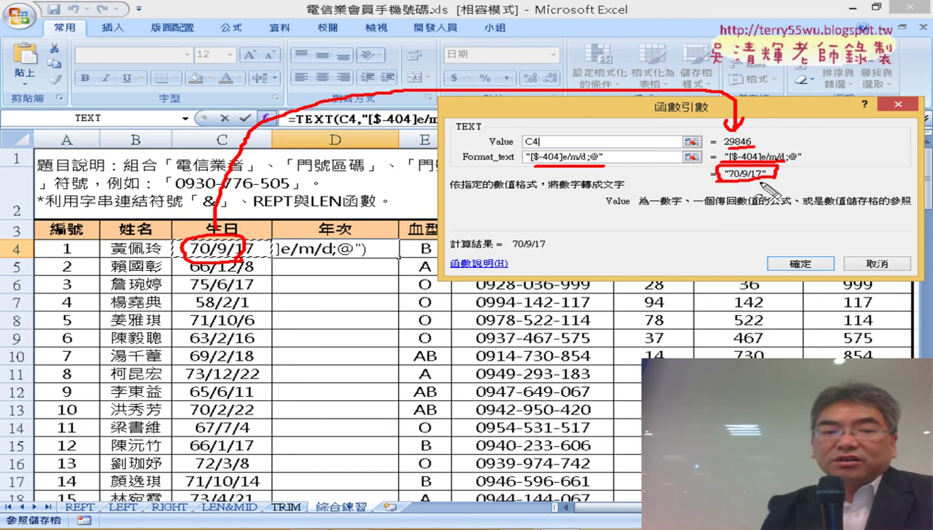
pyautogui.press('Escape')
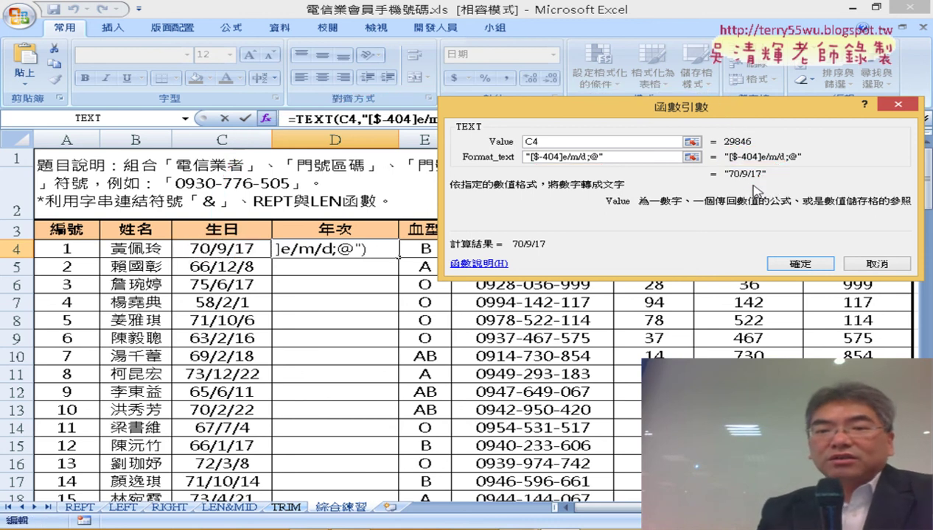
# Step: Confirm the TEXT formula in D4, then cut its text from the formula bar
pyautogui.click(794, 264)
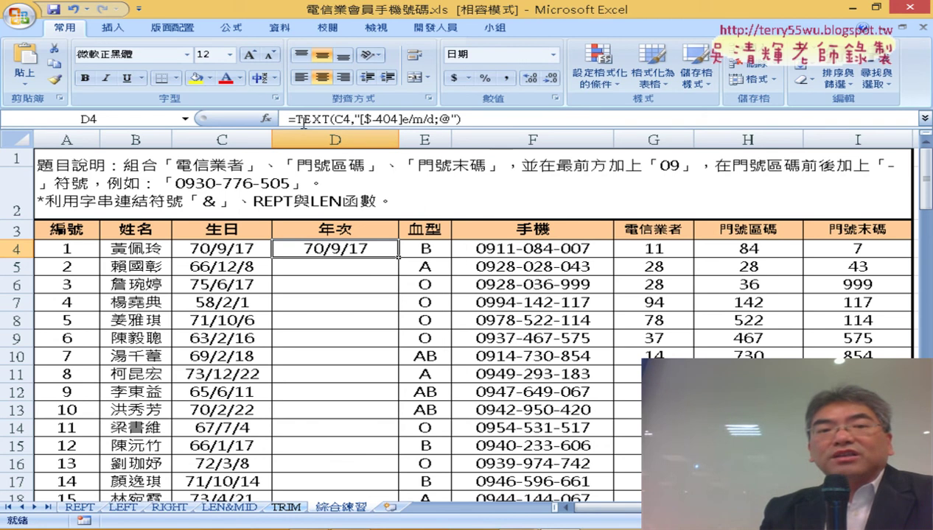
pyautogui.moveTo(289, 118); pyautogui.dragTo(461, 119)
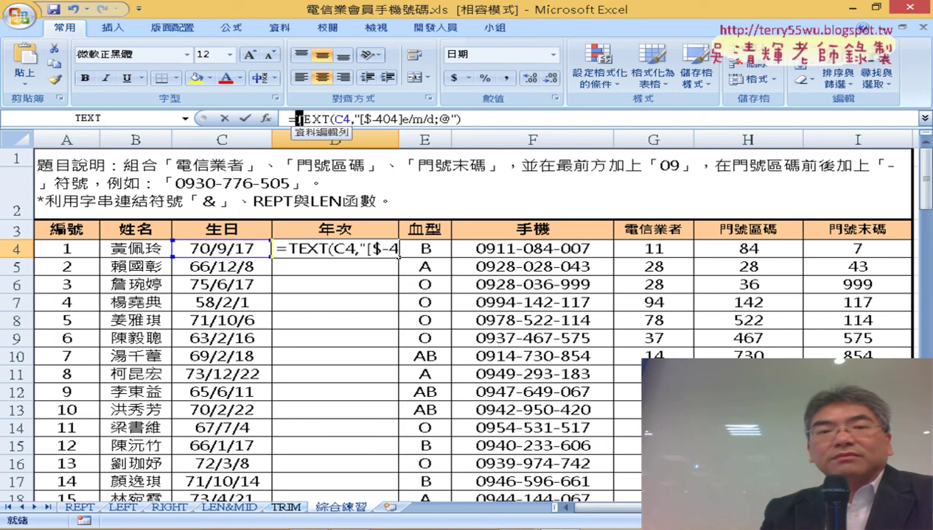
pyautogui.rightClick(455, 127)
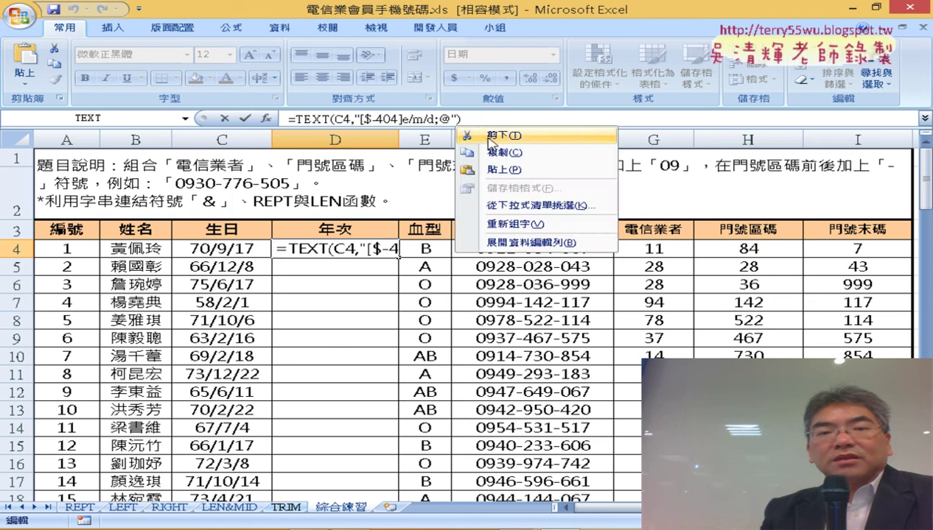
pyautogui.click(503, 135)
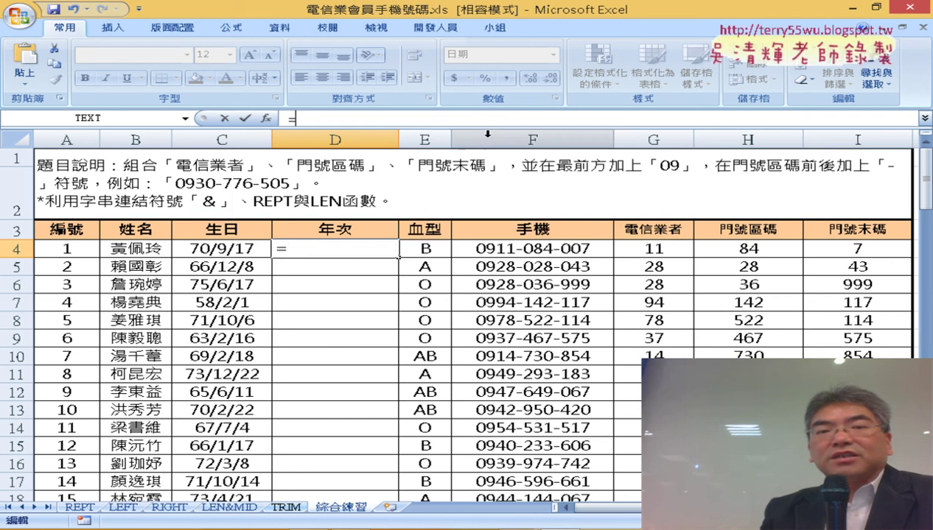
# Step: Insert an empty LEFT function into D4
pyautogui.click(266, 119)
pyautogui.click(858, 214)
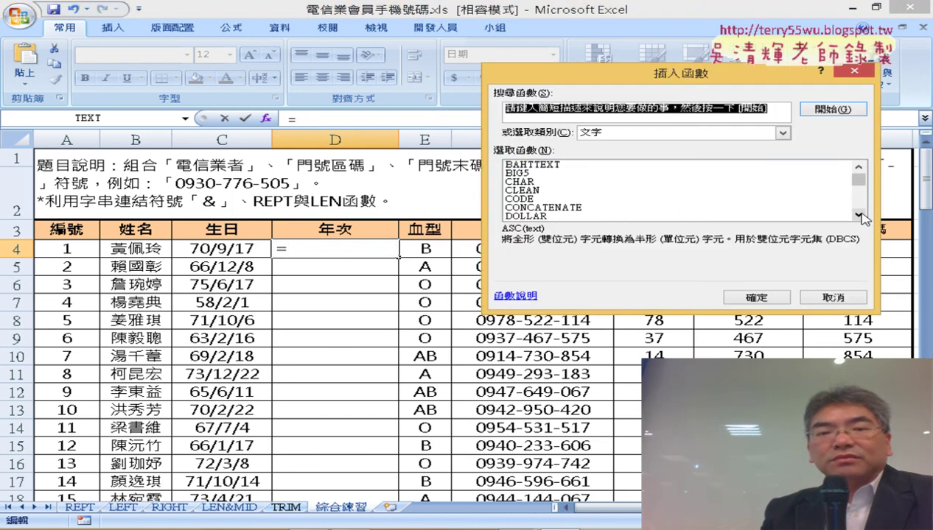
pyautogui.click(858, 215)
pyautogui.click(858, 214)
pyautogui.click(858, 215)
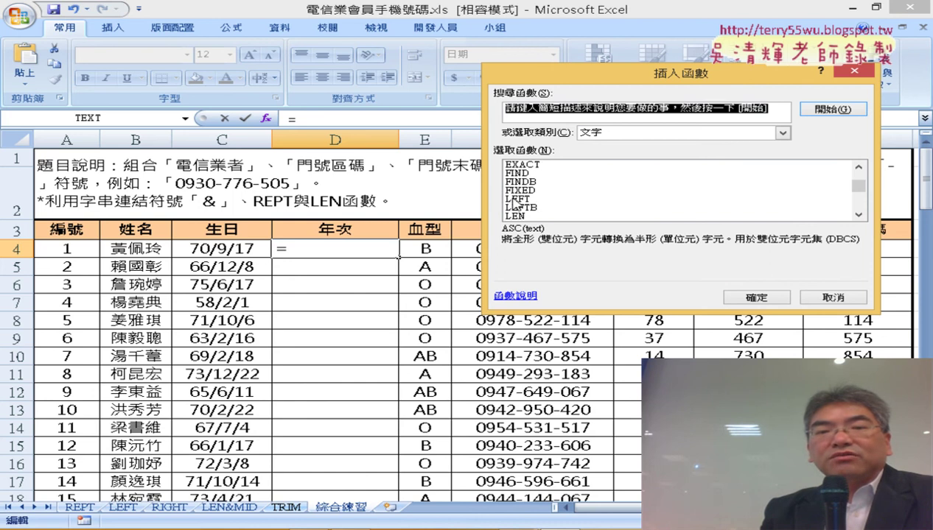
pyautogui.click(516, 199)
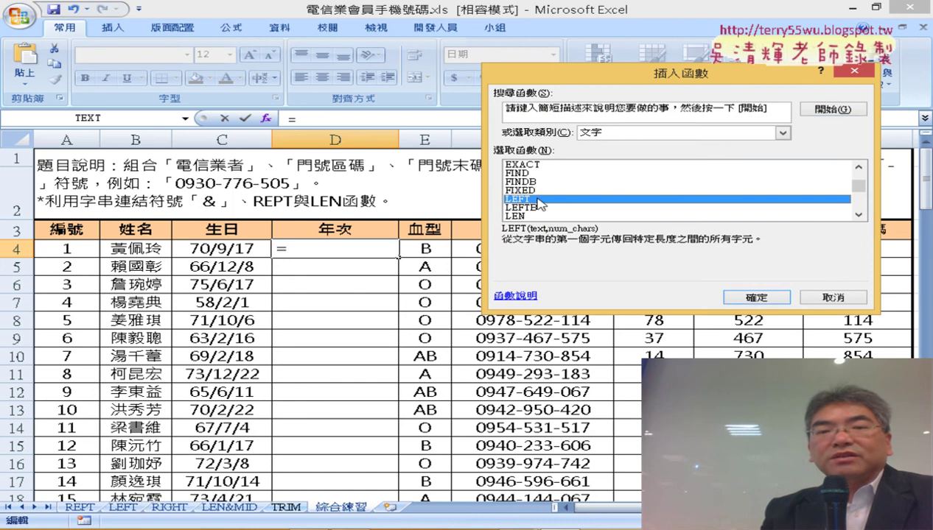
pyautogui.click(749, 298)
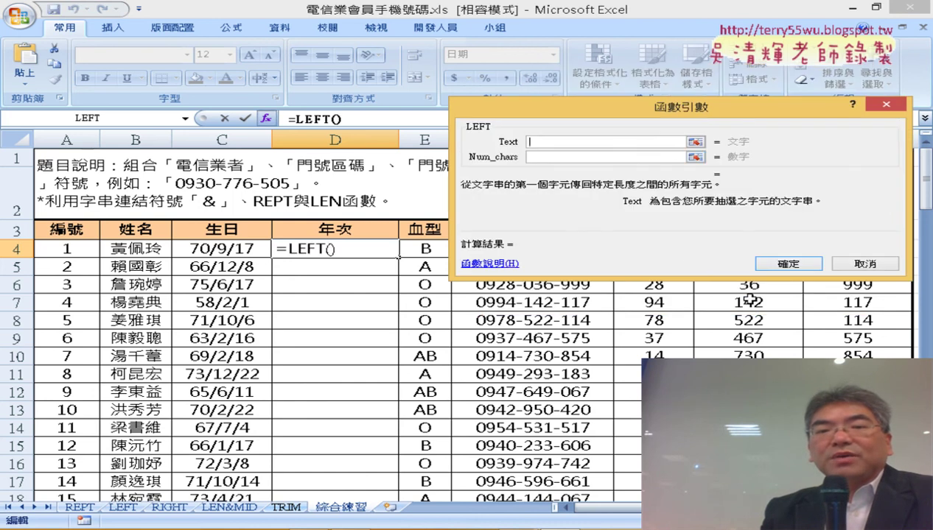
# Step: Set LEFT's Text to the pasted TEXT(C4,"[$-404]e/m/d;@") and Num_chars to 2, giving 70
pyautogui.rightClick(578, 142)
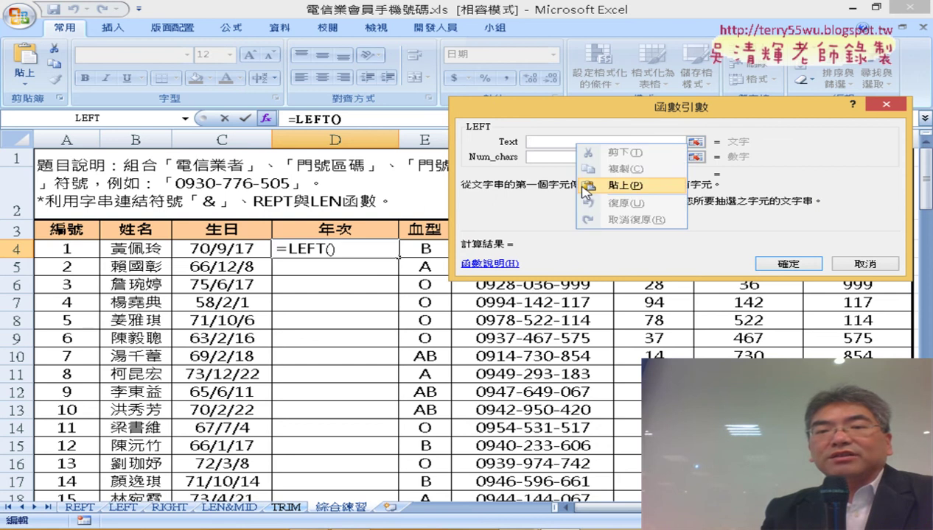
pyautogui.click(608, 186)
pyautogui.moveTo(667, 145); pyautogui.dragTo(529, 142)
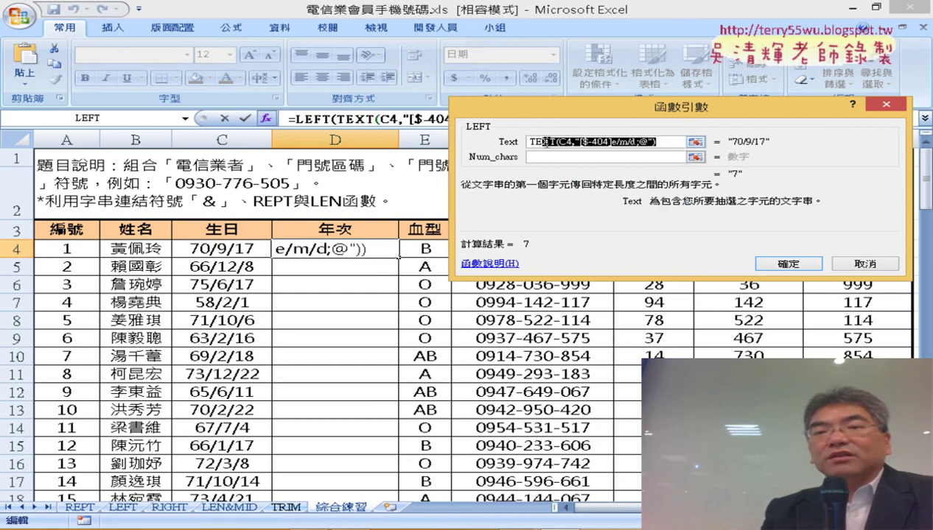
pyautogui.click(574, 157)
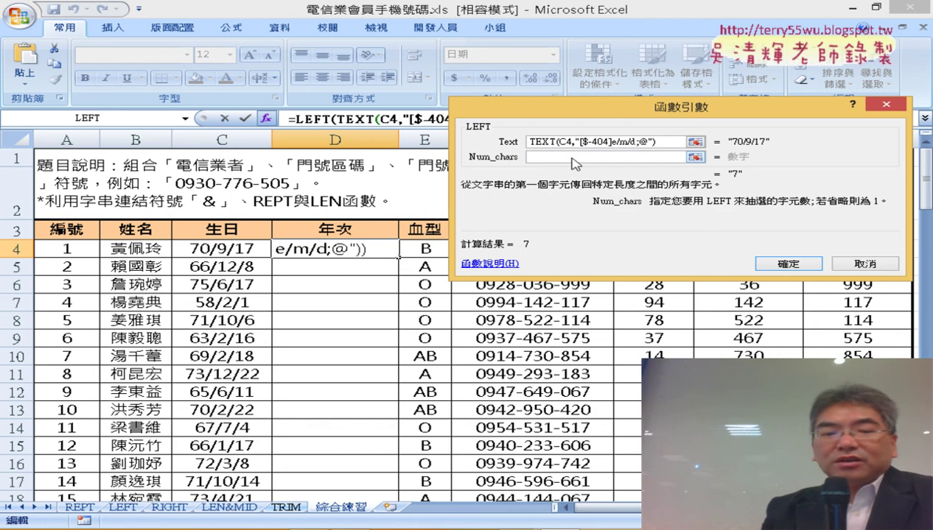
pyautogui.write('2')
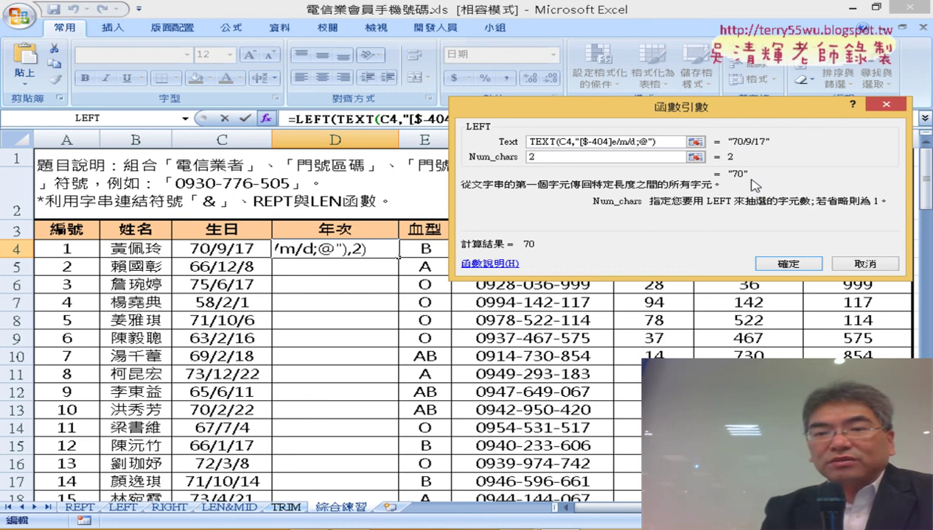
pyautogui.moveTo(728, 165)
pyautogui.mouseDown()
pyautogui.moveTo(765, 149)
pyautogui.moveTo(735, 166)
pyautogui.moveTo(771, 189)
pyautogui.mouseUp()
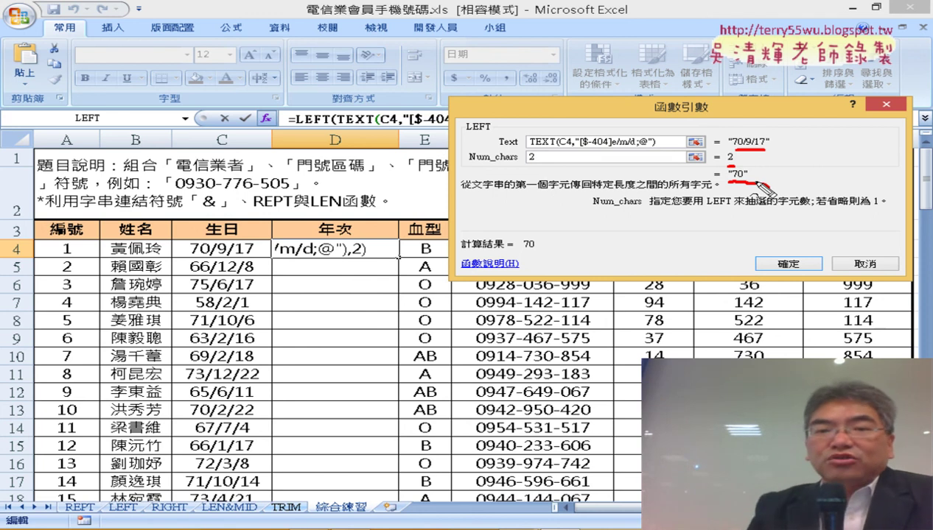
pyautogui.press('Escape')
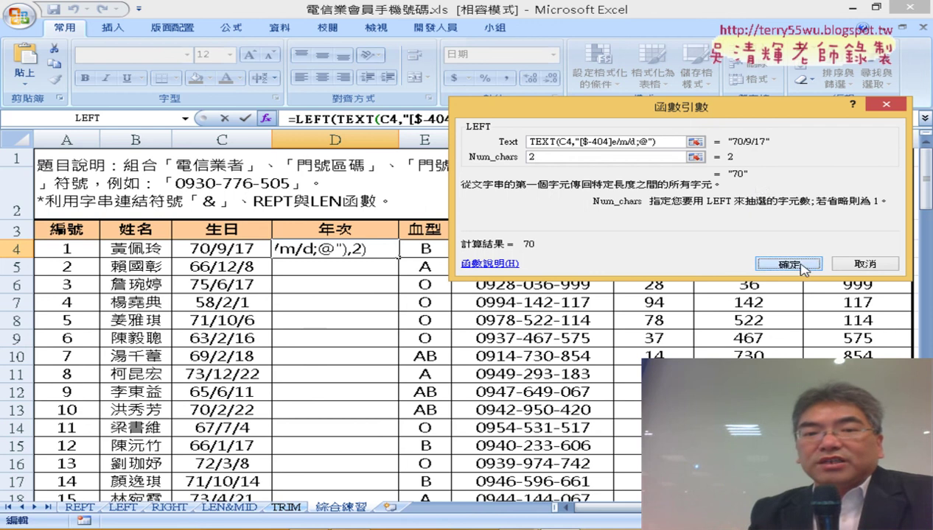
pyautogui.click(783, 265)
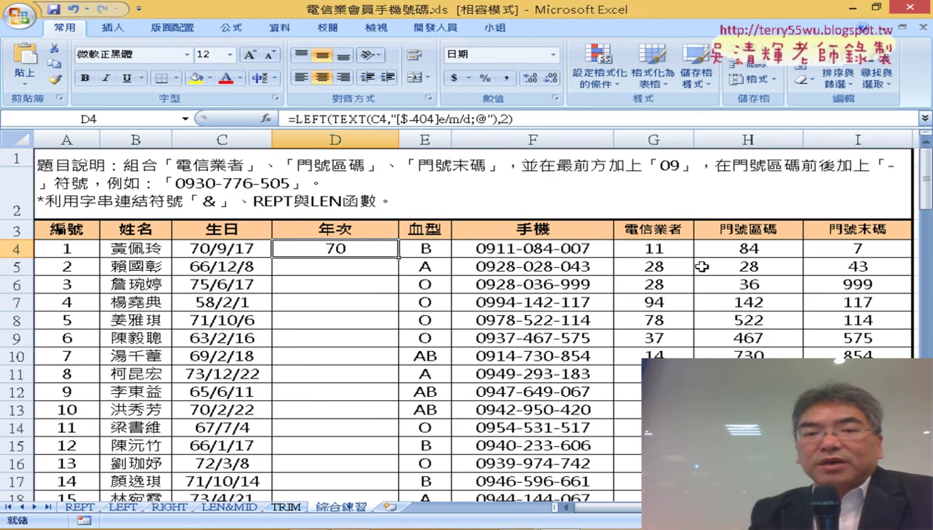
# Step: Fill D4's LEFT formula down column D, giving years like 70, 66, 75, 58
pyautogui.doubleClick(400, 258)
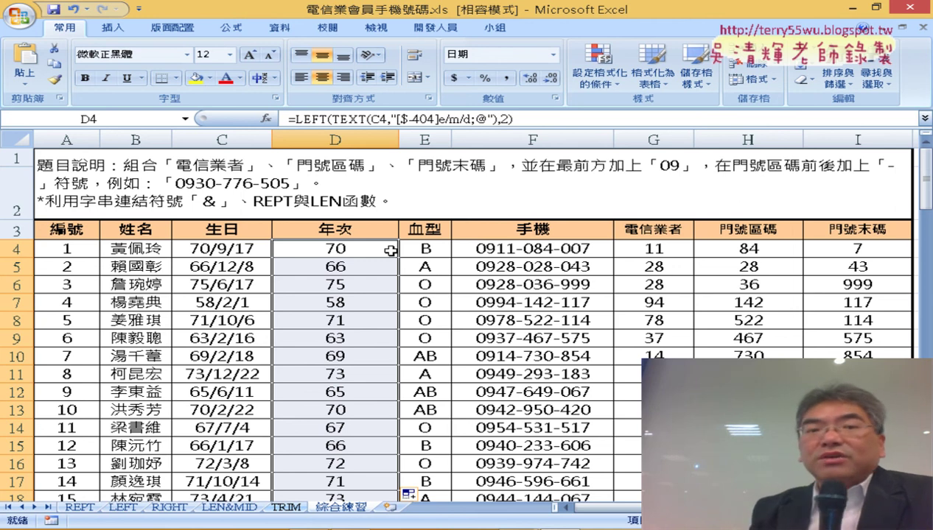
pyautogui.click(315, 119)
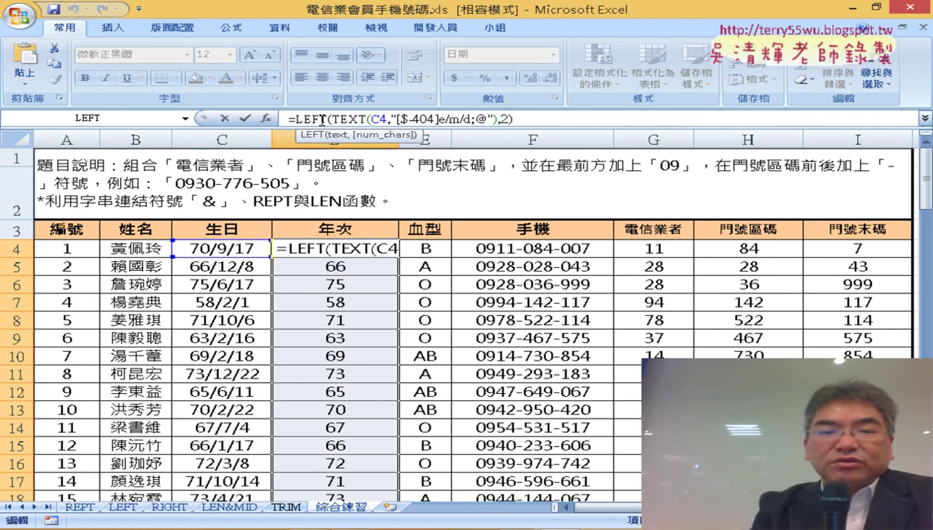
pyautogui.moveTo(386, 186)
pyautogui.mouseDown()
pyautogui.moveTo(398, 230)
pyautogui.moveTo(387, 262)
pyautogui.mouseUp()
pyautogui.moveTo(443, 197); pyautogui.dragTo(442, 210)
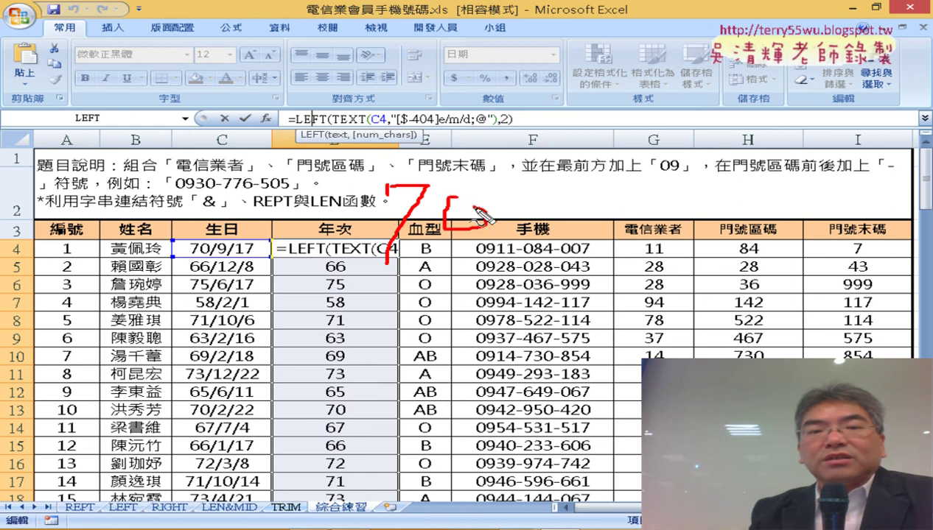
pyautogui.moveTo(304, 168); pyautogui.dragTo(307, 193)
pyautogui.moveTo(324, 170); pyautogui.dragTo(326, 196)
pyautogui.moveTo(479, 151); pyautogui.dragTo(478, 179)
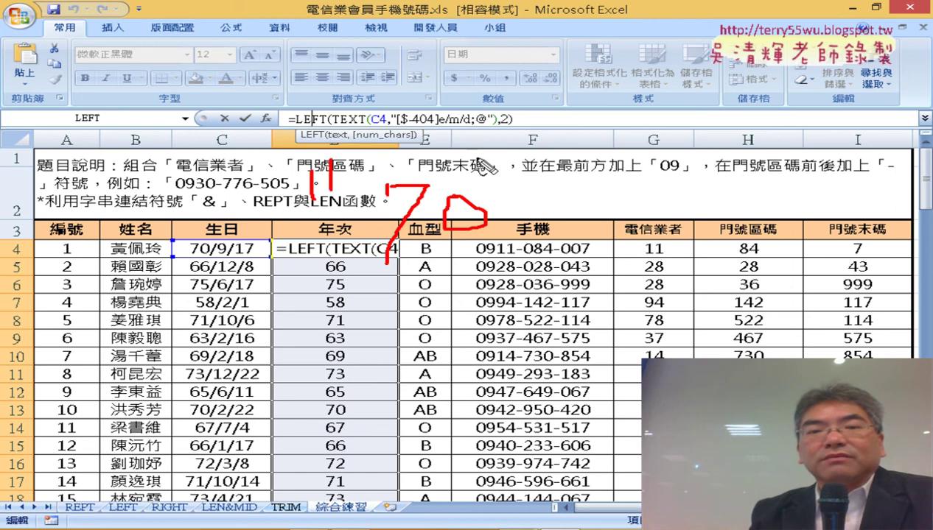
pyautogui.moveTo(510, 141); pyautogui.dragTo(501, 198)
pyautogui.moveTo(486, 310)
pyautogui.mouseDown()
pyautogui.moveTo(267, 168)
pyautogui.moveTo(514, 333)
pyautogui.mouseUp()
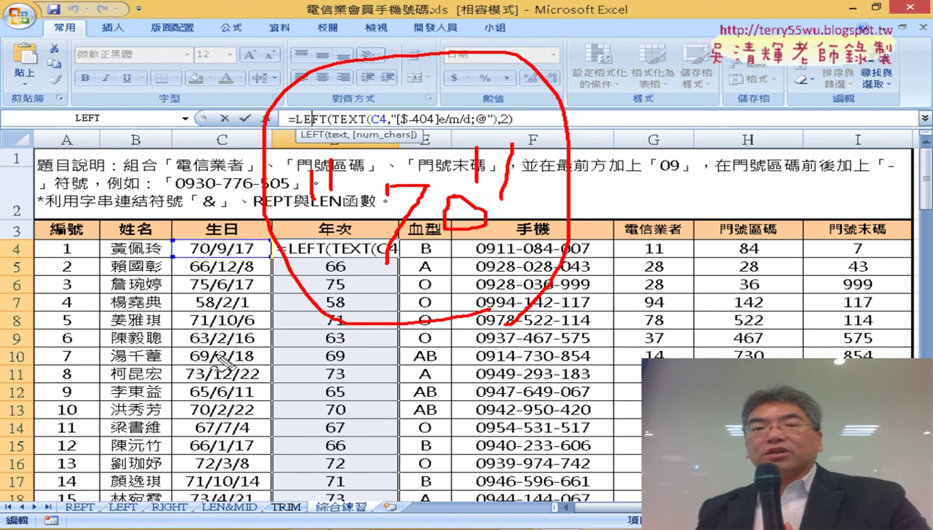
pyautogui.moveTo(516, 226); pyautogui.dragTo(682, 234)
pyautogui.moveTo(627, 209); pyautogui.dragTo(676, 234)
pyautogui.moveTo(667, 249)
pyautogui.mouseDown()
pyautogui.moveTo(689, 245)
pyautogui.moveTo(645, 265)
pyautogui.mouseUp()
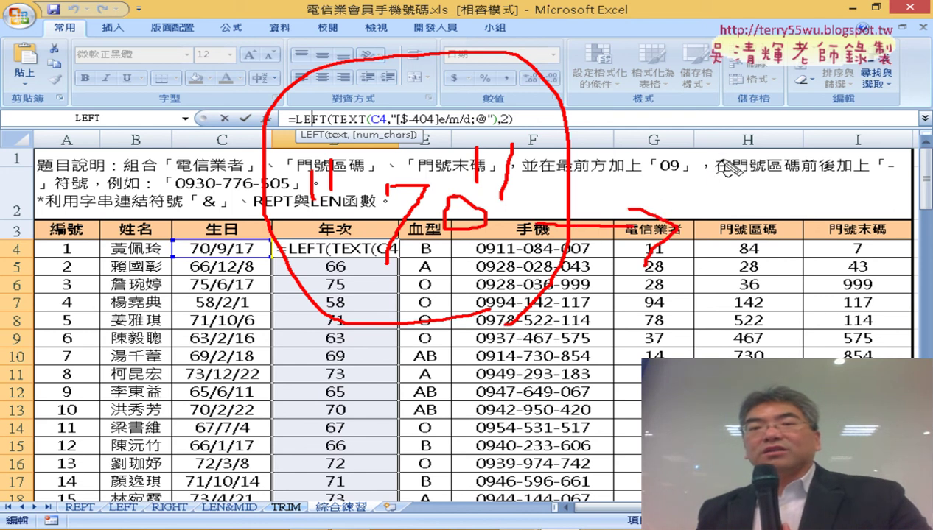
pyautogui.moveTo(718, 165); pyautogui.dragTo(722, 279)
pyautogui.moveTo(809, 198); pyautogui.dragTo(803, 200)
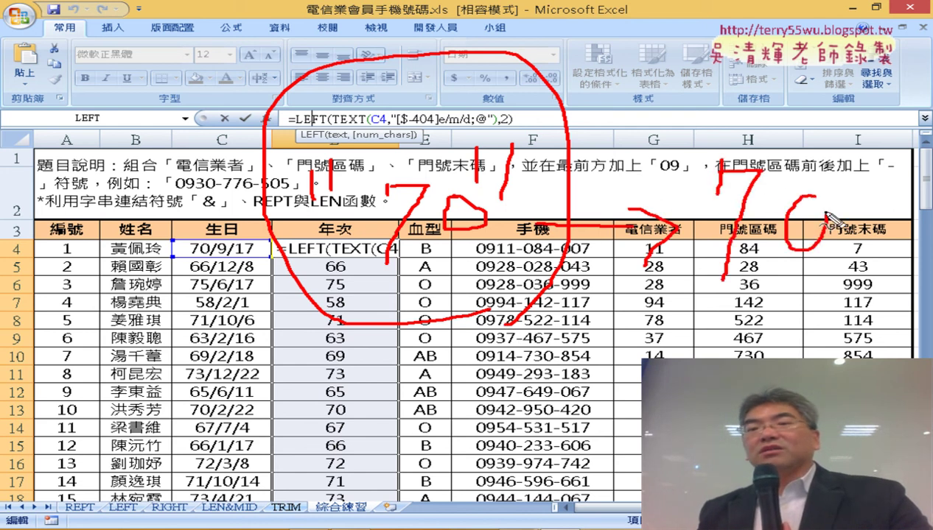
pyautogui.moveTo(711, 276); pyautogui.dragTo(807, 267)
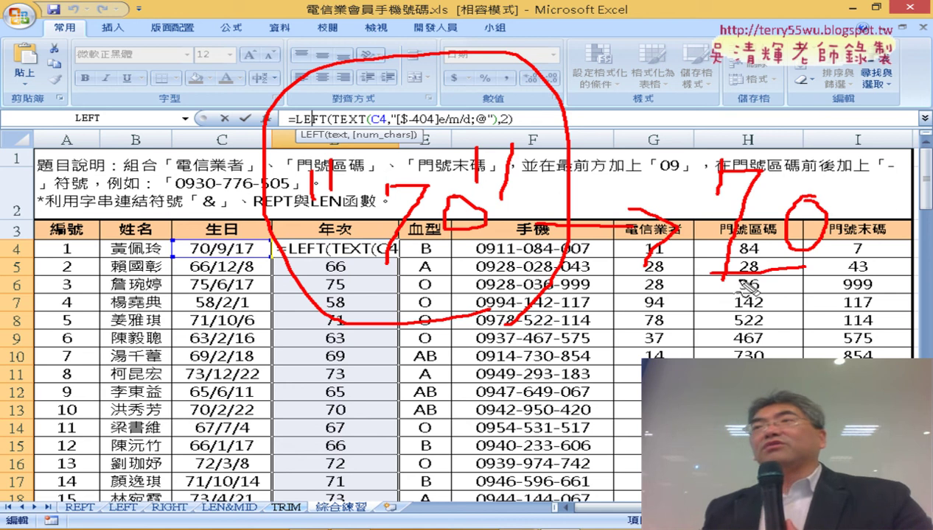
pyautogui.moveTo(724, 280); pyautogui.dragTo(810, 271)
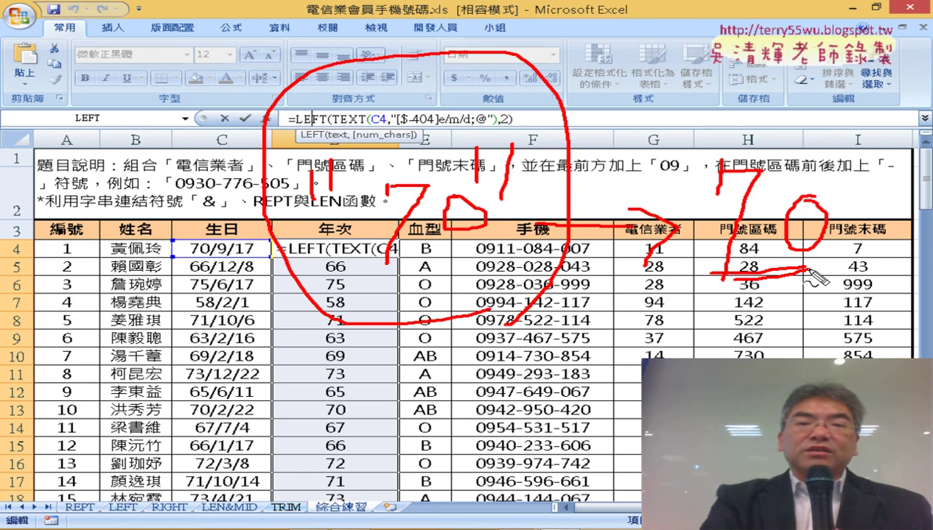
pyautogui.press('Escape')
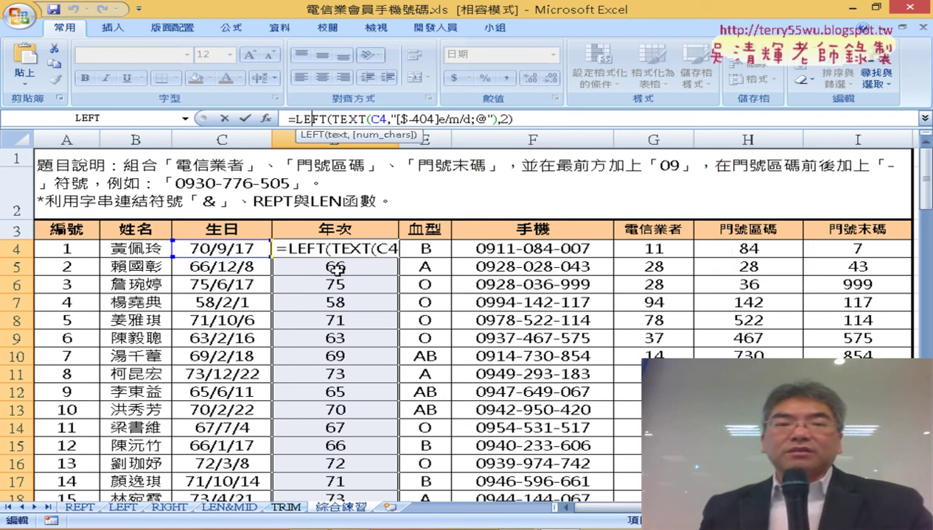
pyautogui.press('Return')
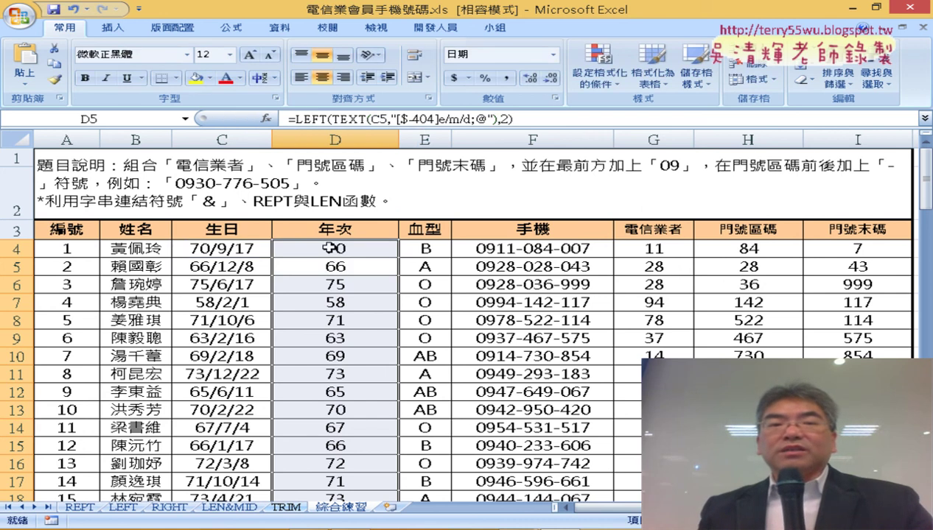
# Step: Select D4's LEFT(TEXT(C4,…),2) text after the equals sign and bring up Cut
pyautogui.click(328, 248)
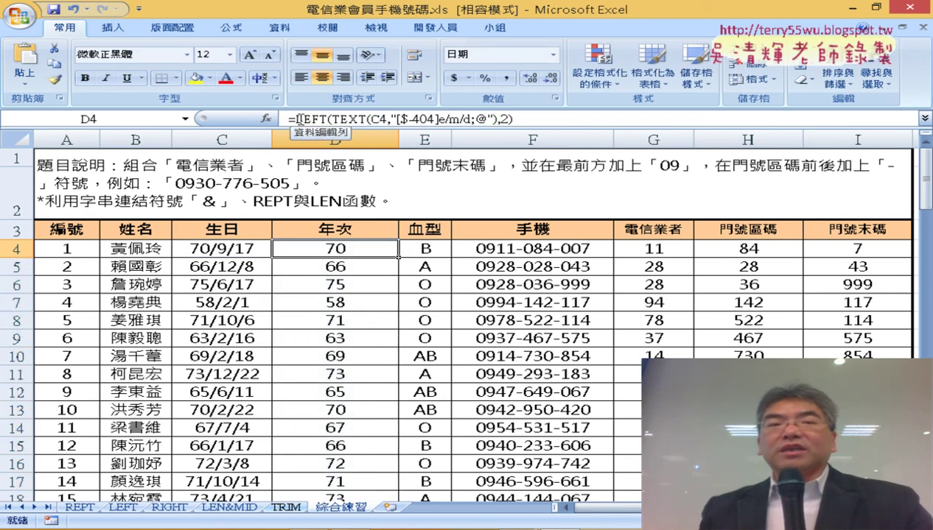
pyautogui.moveTo(289, 119); pyautogui.dragTo(513, 119)
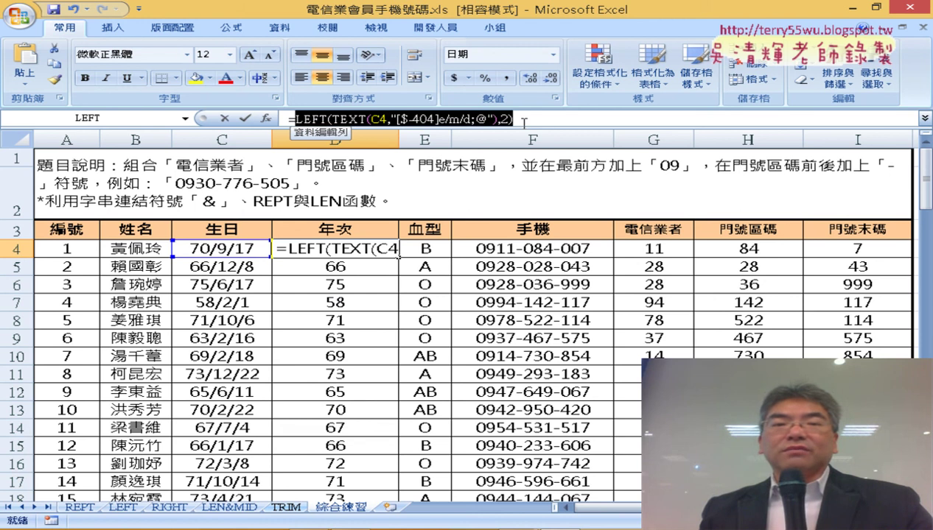
pyautogui.rightClick(476, 124)
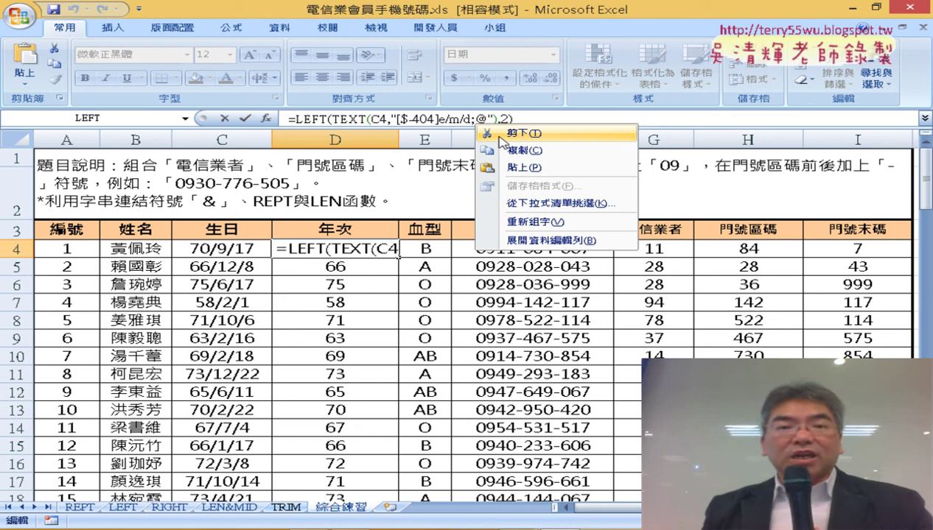
# Step: Cut the LEFT(TEXT(…)) expression from D4 and pick VALUE from the 文字 function category
pyautogui.click(516, 134)
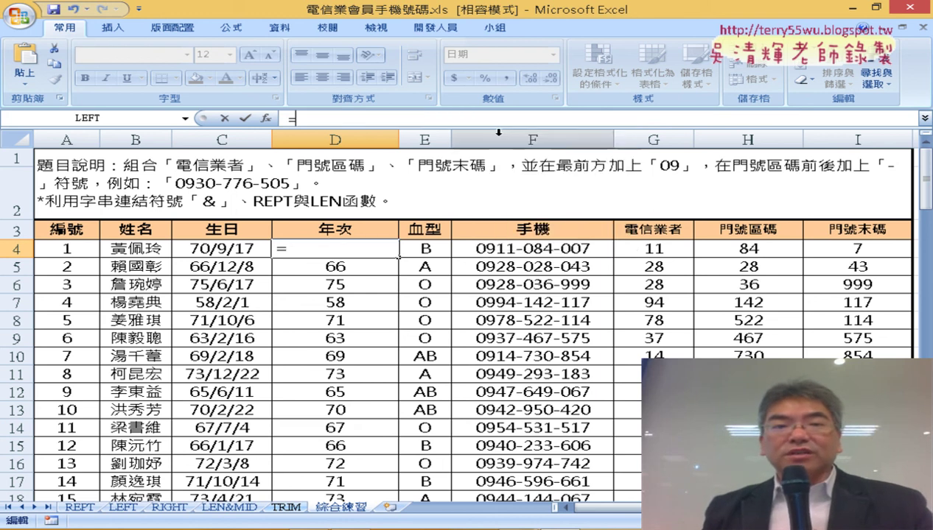
pyautogui.click(270, 119)
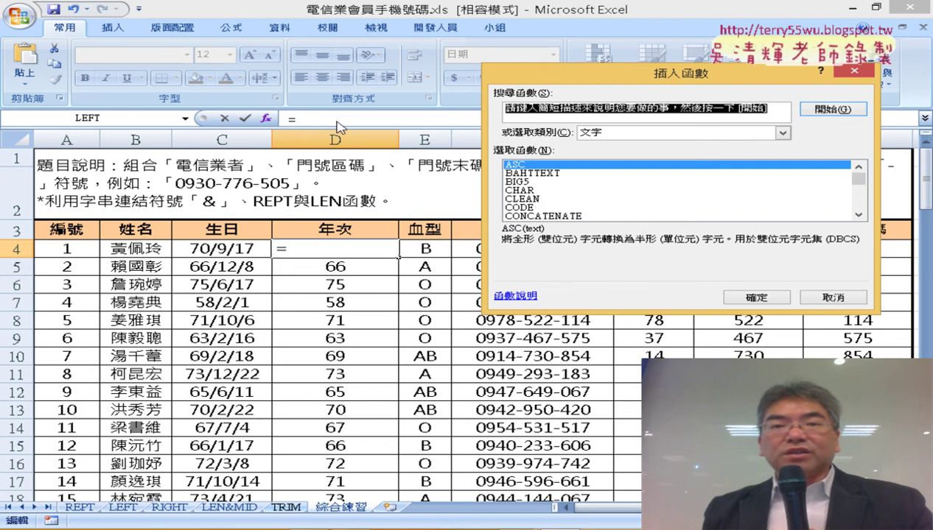
pyautogui.moveTo(595, 77); pyautogui.dragTo(290, 46)
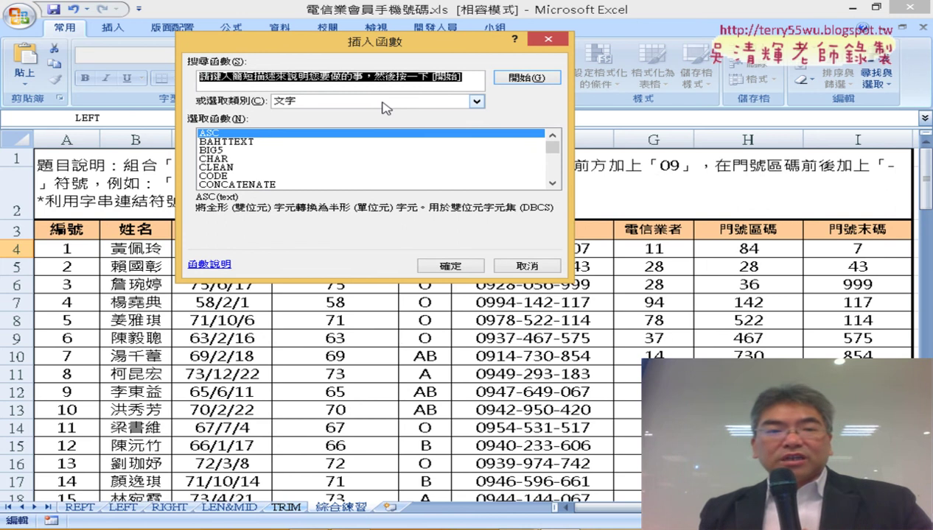
pyautogui.click(276, 142)
pyautogui.click(272, 151)
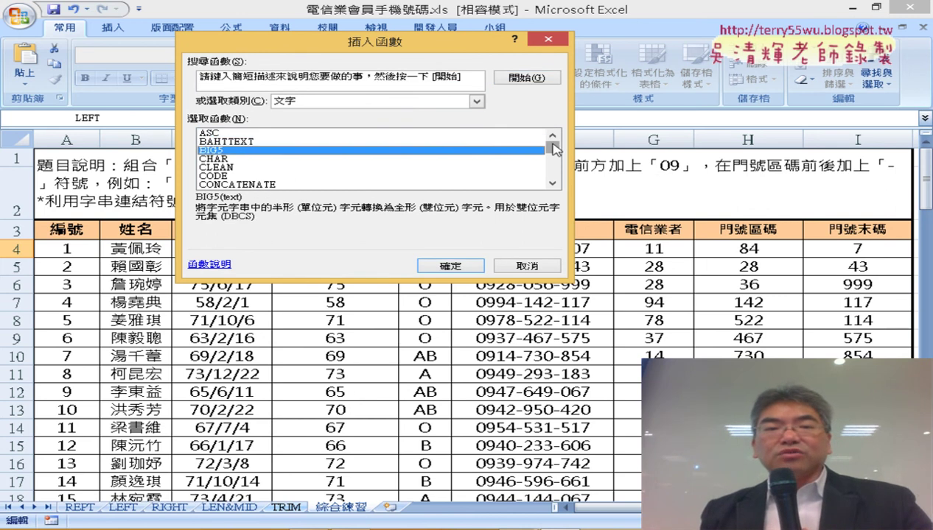
pyautogui.moveTo(551, 148); pyautogui.dragTo(549, 171)
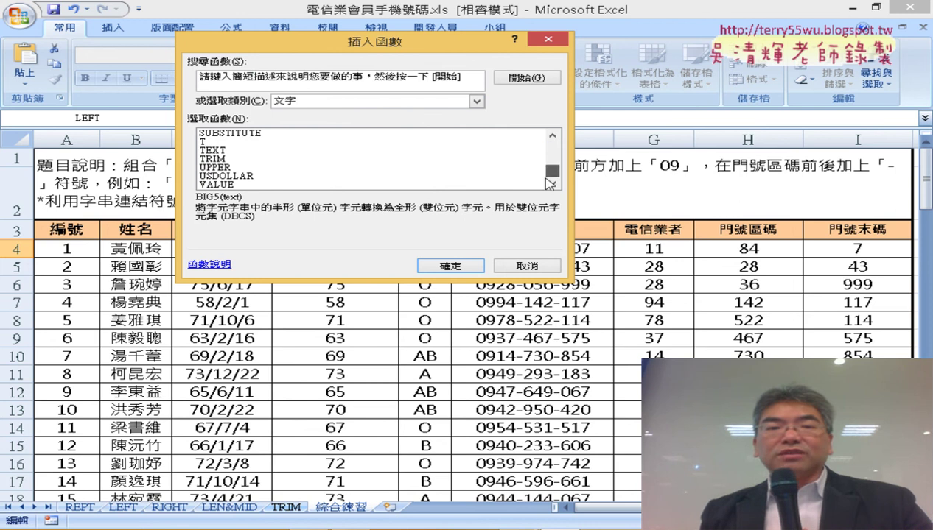
pyautogui.click(249, 185)
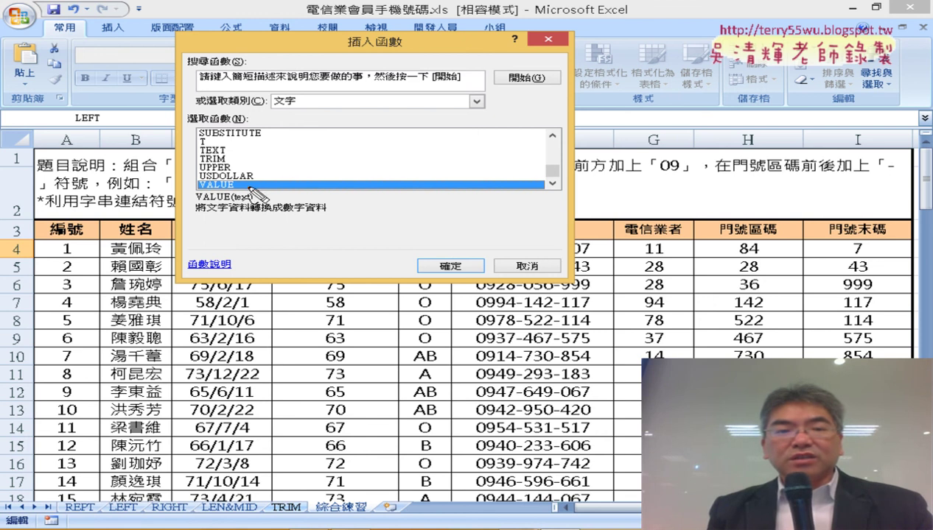
# Step: Confirm VALUE so D4 holds an empty =VALUE() awaiting its Text argument
pyautogui.moveTo(197, 216); pyautogui.dragTo(309, 207)
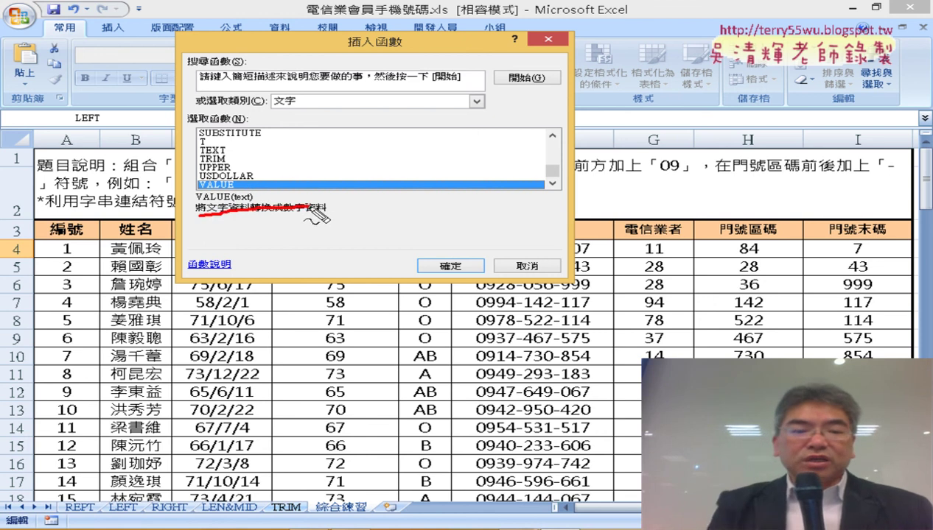
pyautogui.press('Escape')
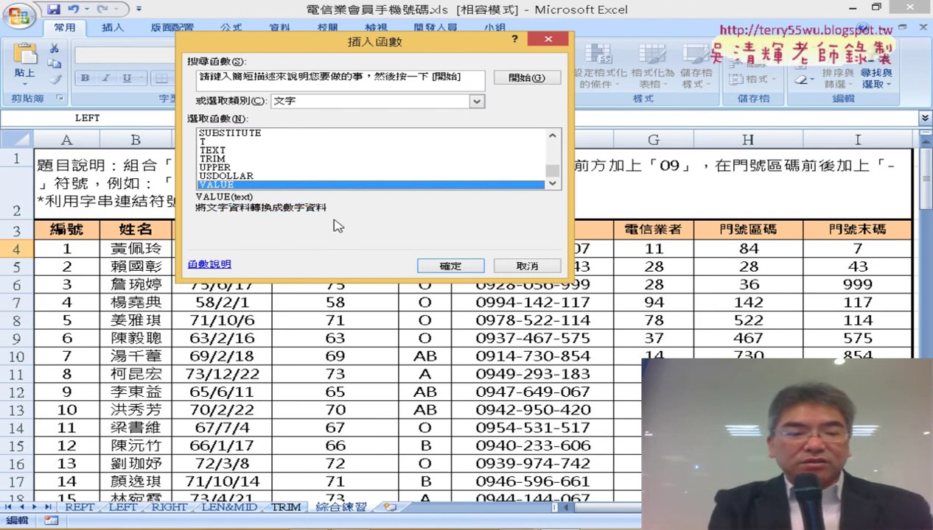
pyautogui.hotkey('ctrl', '2')
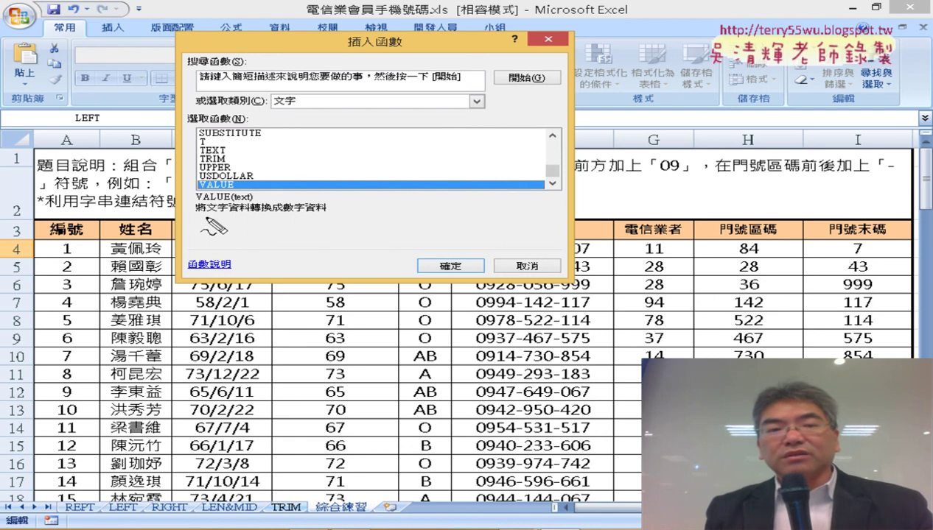
pyautogui.moveTo(196, 216); pyautogui.dragTo(327, 217)
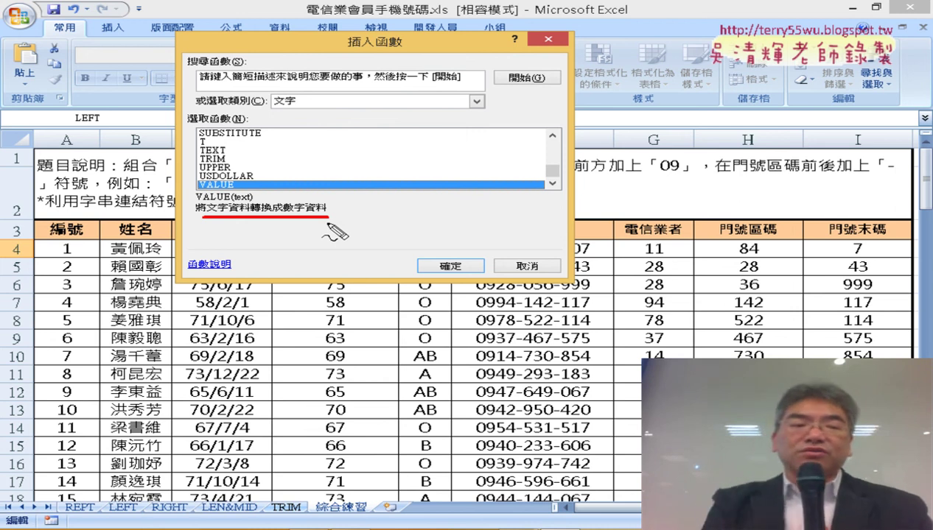
pyautogui.press('Escape')
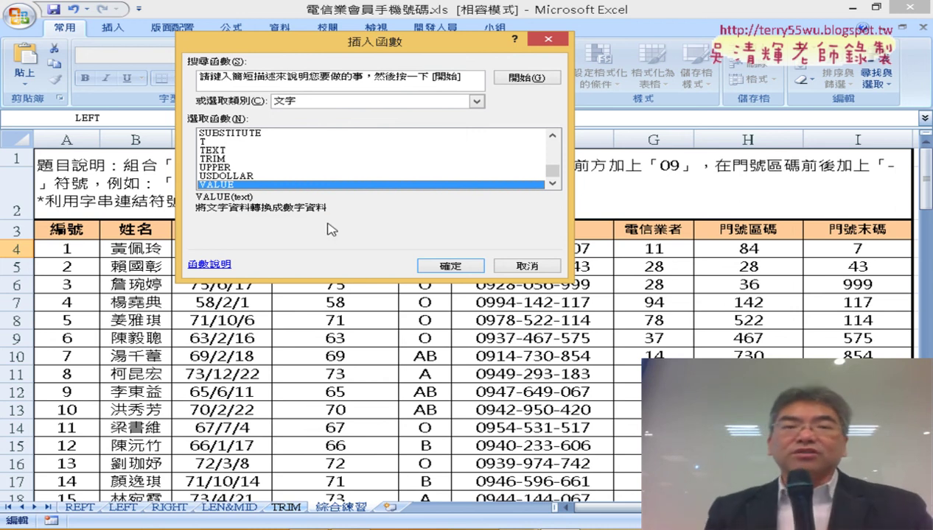
pyautogui.click(449, 267)
# Step: Paste LEFT(TEXT(C4,"[$-404]e/m/d;@"),2) as VALUE's Text argument and confirm the formula
pyautogui.rightClick(316, 122)
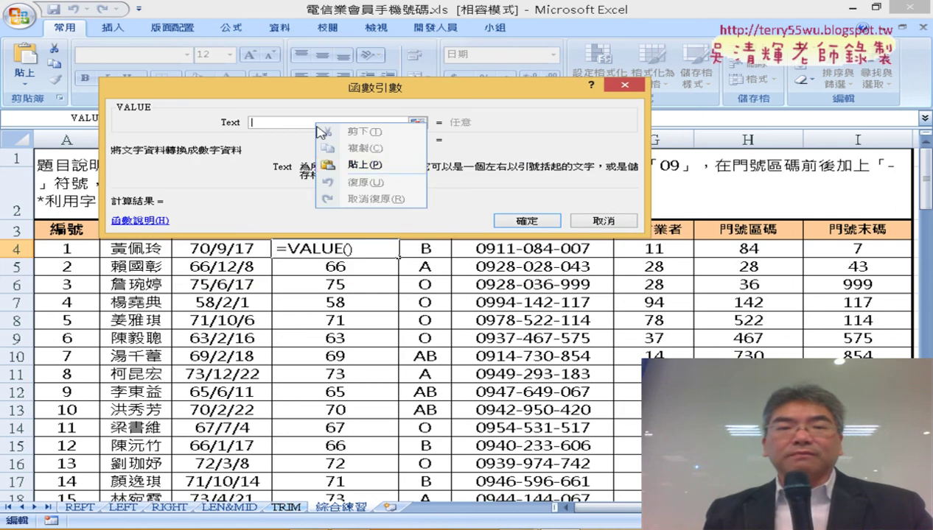
pyautogui.click(337, 158)
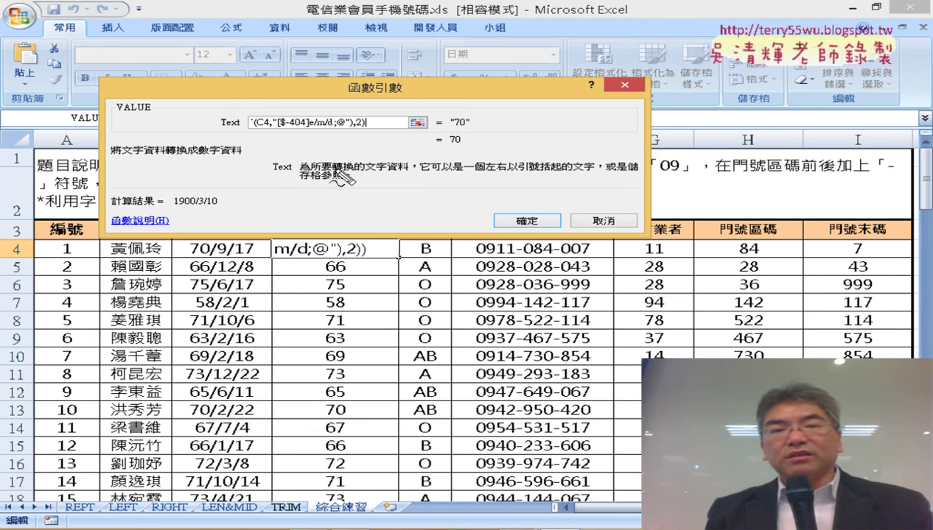
pyautogui.moveTo(456, 106); pyautogui.dragTo(473, 135)
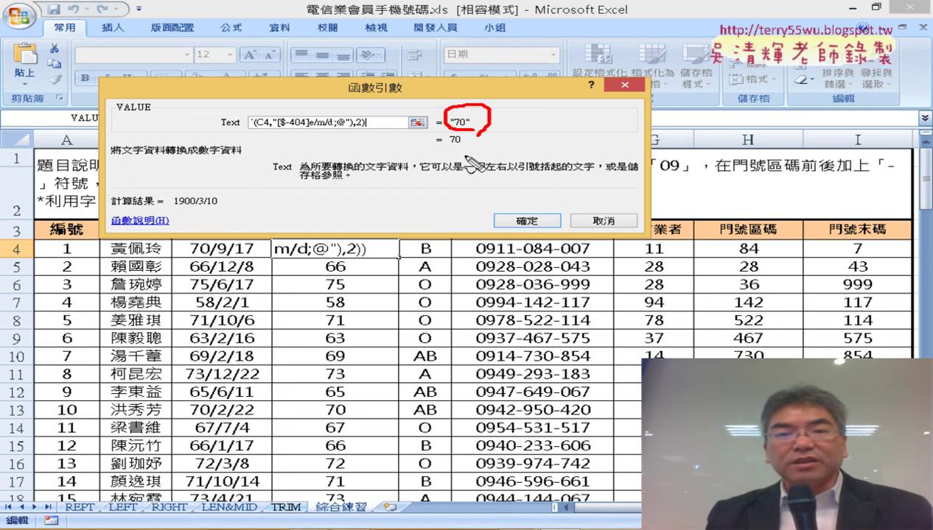
pyautogui.moveTo(471, 134); pyautogui.dragTo(478, 155)
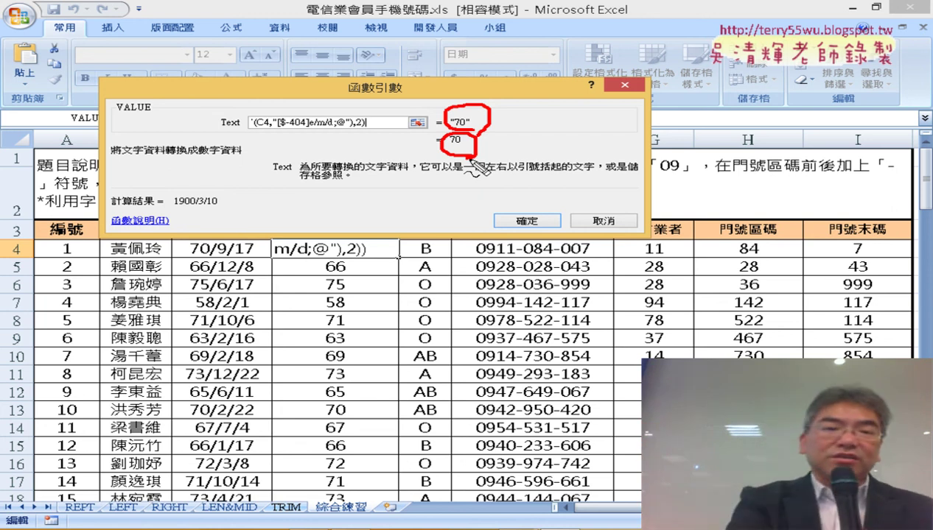
pyautogui.press('Escape')
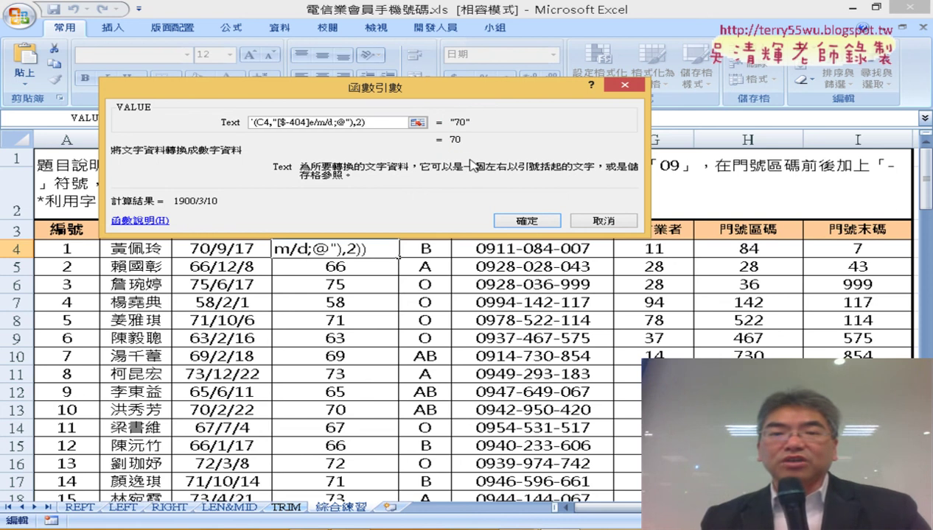
pyautogui.click(524, 222)
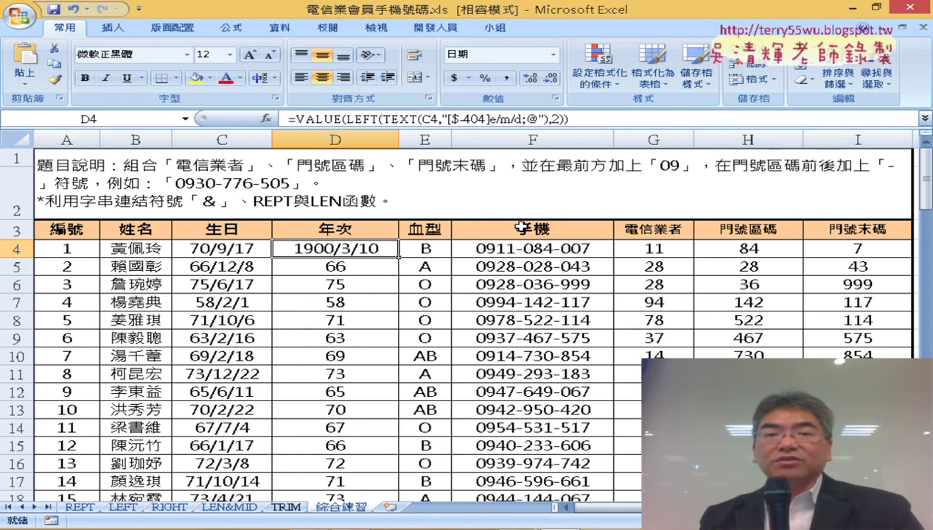
# Step: Format D4 as 通用格式 (General) to show 70, then fill its formula down the 年次 column
pyautogui.rightClick(370, 248)
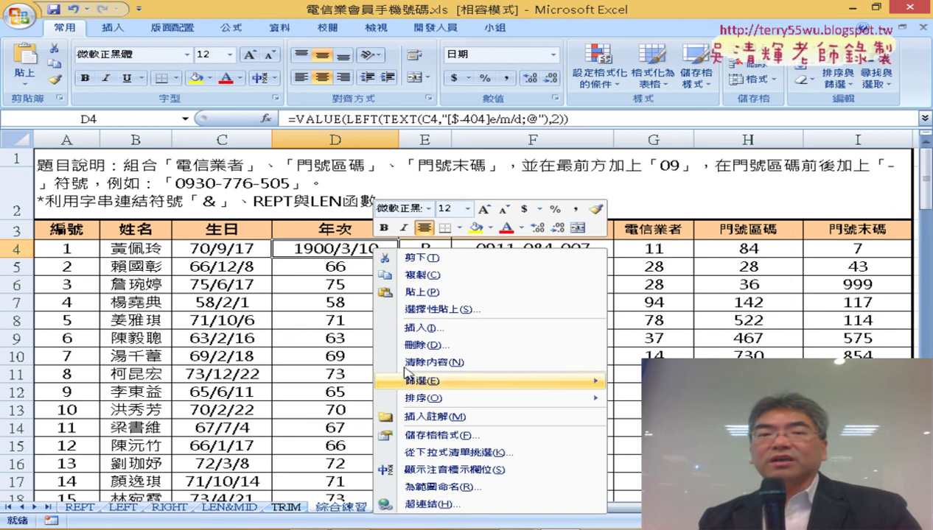
pyautogui.click(426, 433)
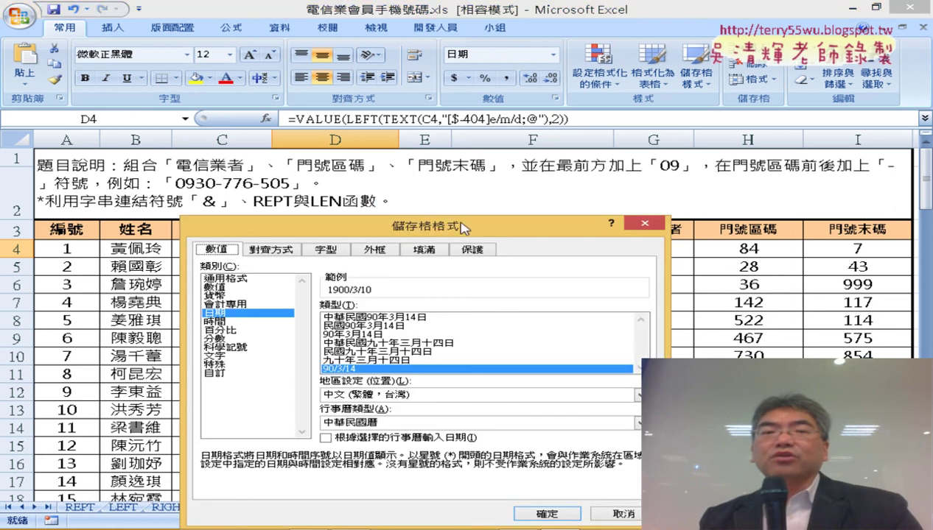
pyautogui.moveTo(464, 228); pyautogui.dragTo(716, 69)
pyautogui.click(517, 119)
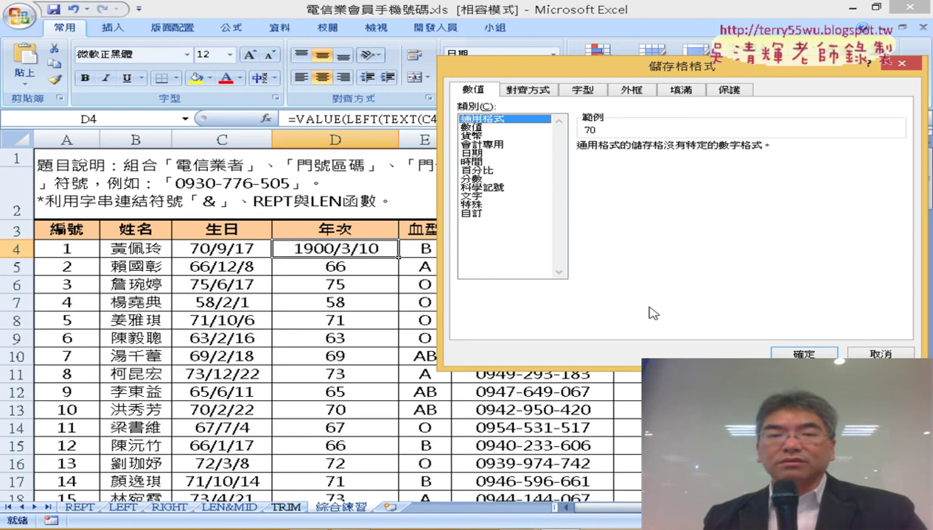
pyautogui.click(803, 354)
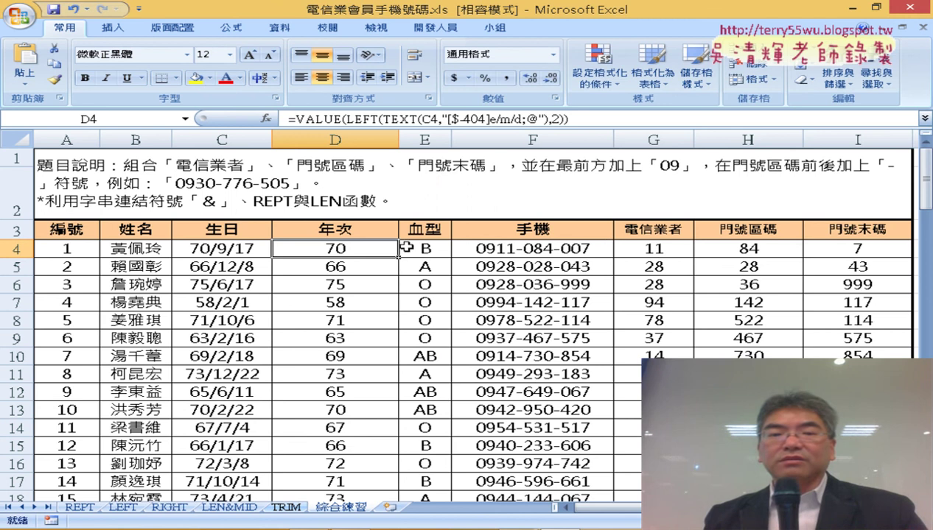
pyautogui.doubleClick(403, 257)
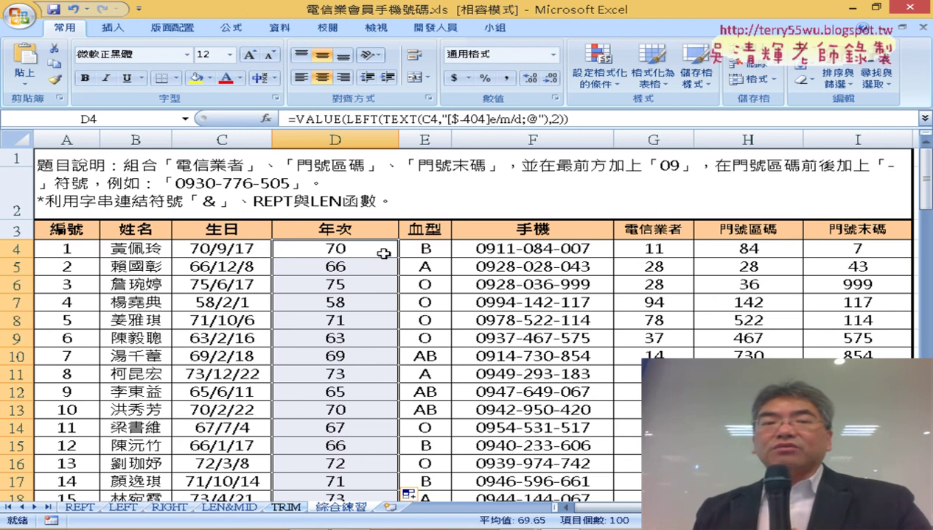
pyautogui.click(351, 136)
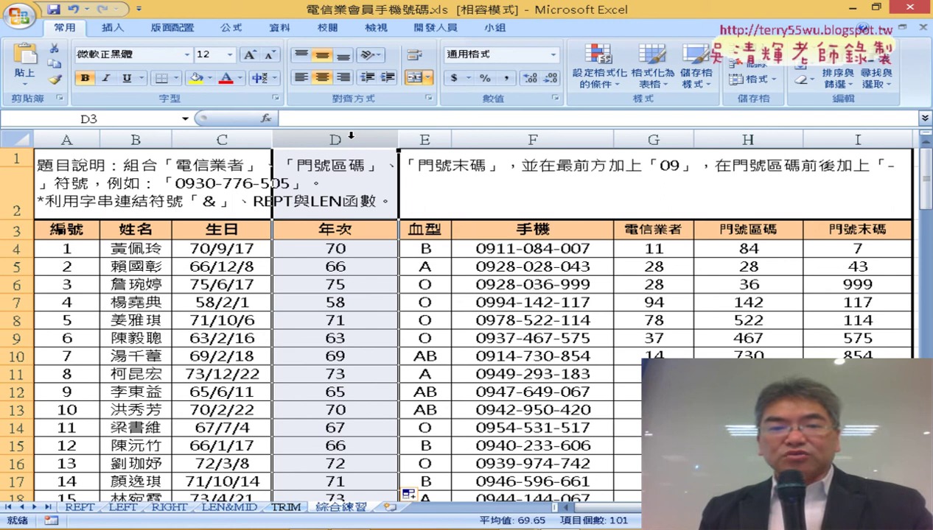
pyautogui.click(329, 251)
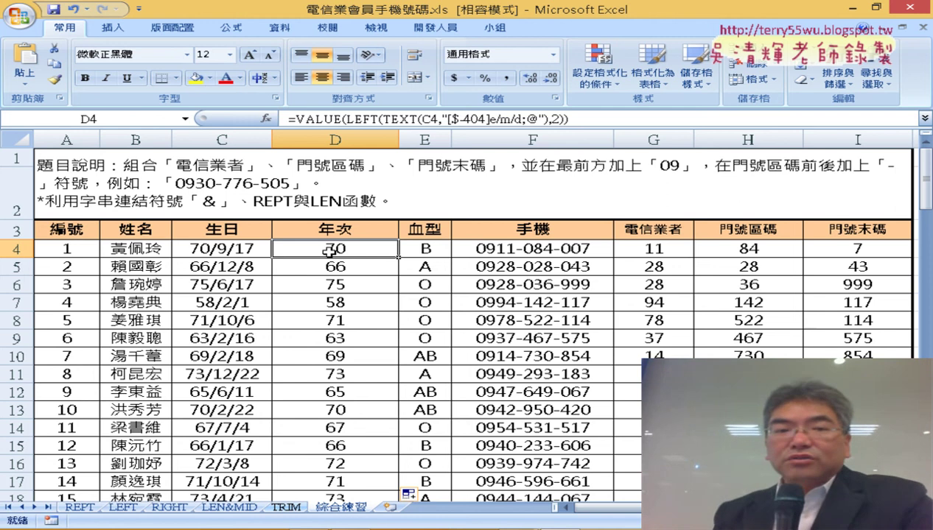
pyautogui.click(230, 249)
pyautogui.rightClick(230, 248)
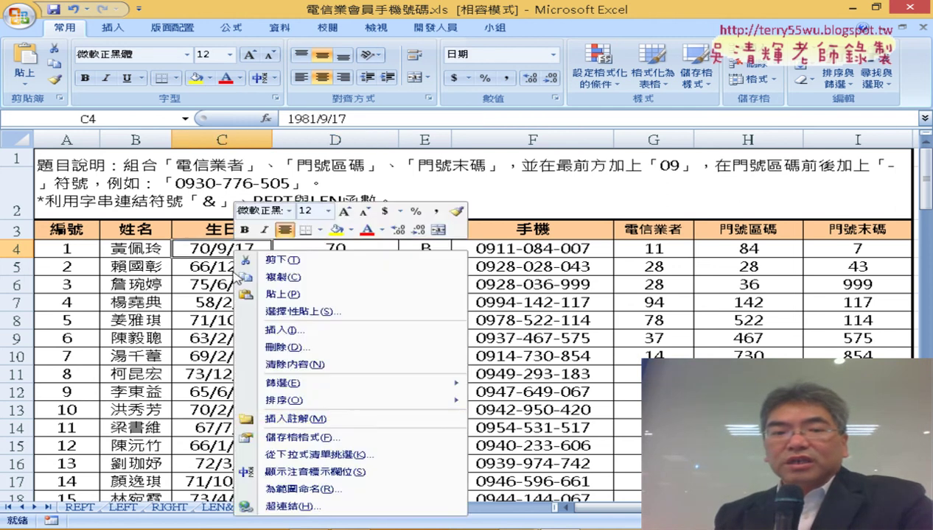
pyautogui.click(280, 418)
pyautogui.moveTo(322, 233); pyautogui.dragTo(570, 33)
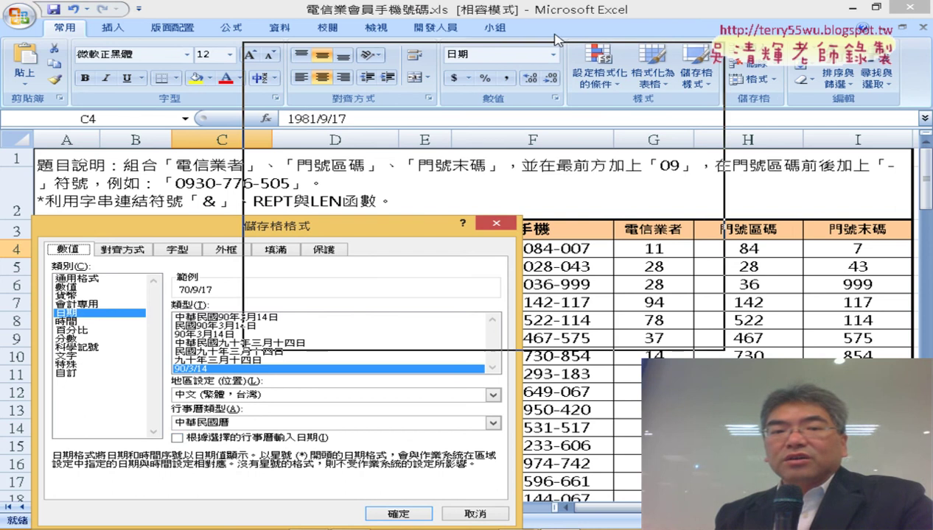
pyautogui.click(328, 173)
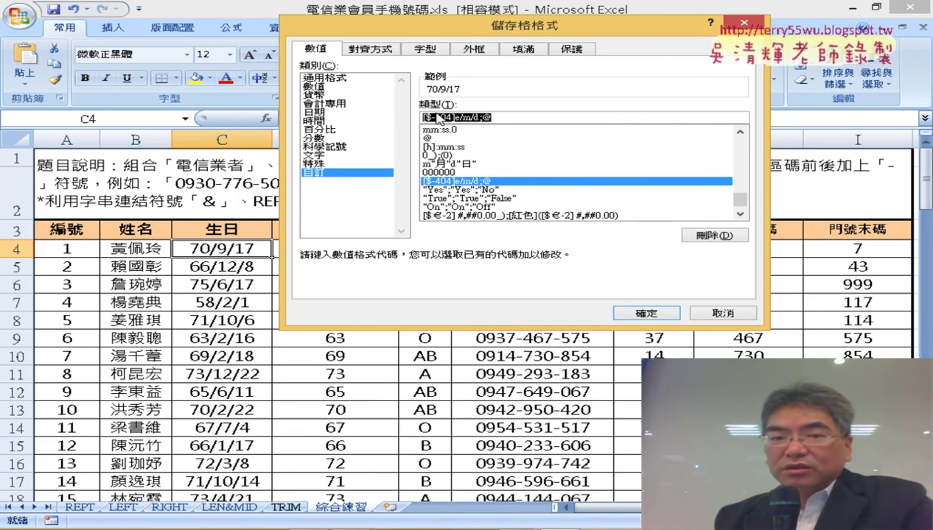
pyautogui.click(722, 313)
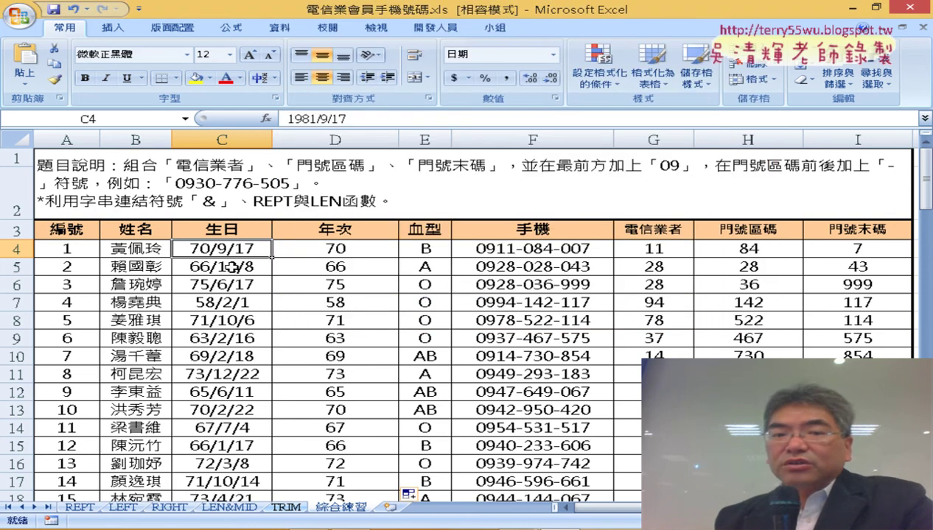
pyautogui.click(323, 250)
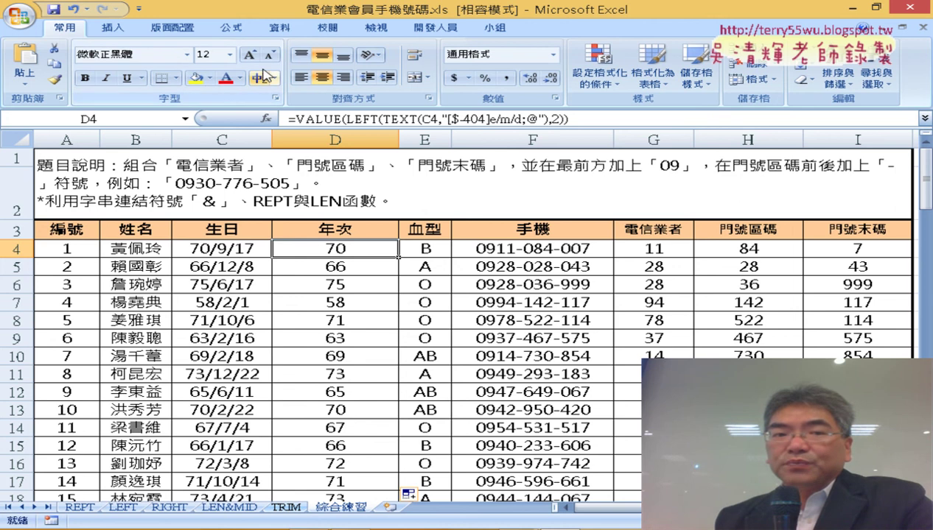
# Step: Switch to the 插入 ribbon tab to show the pivot table, chart and picture commands
pyautogui.click(118, 32)
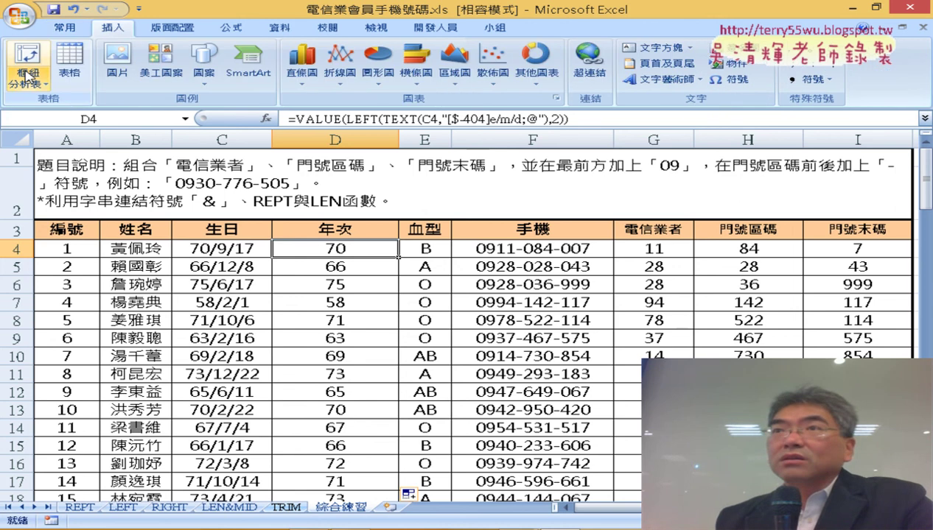